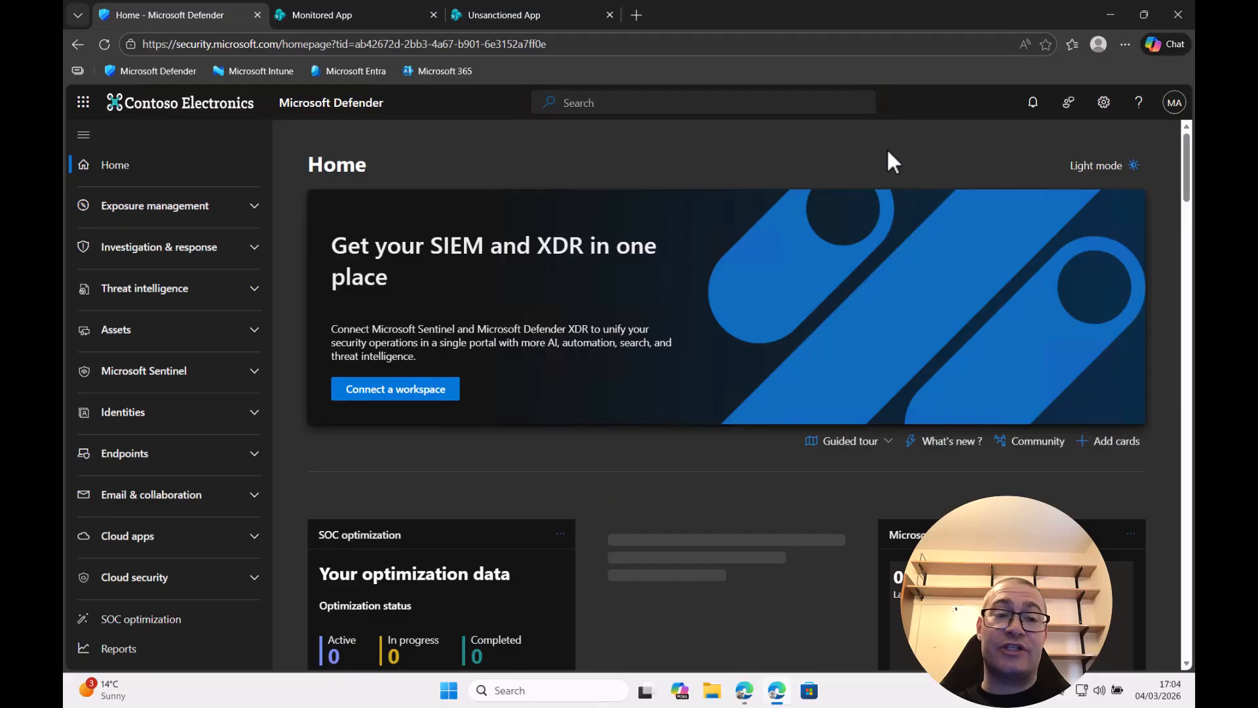
Open the Endpoints advanced features in the Defender system settings
scroll(180, 472, down, 3)
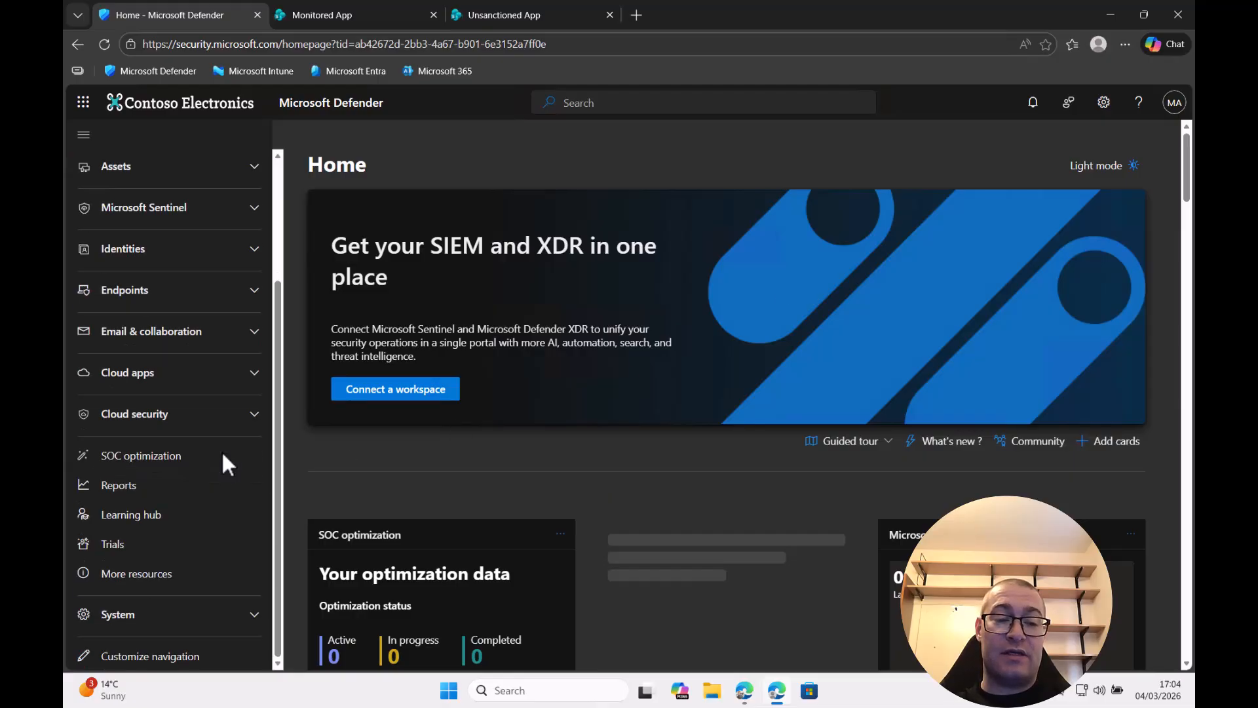
scroll(196, 557, up, 1)
scroll(176, 609, down, 1)
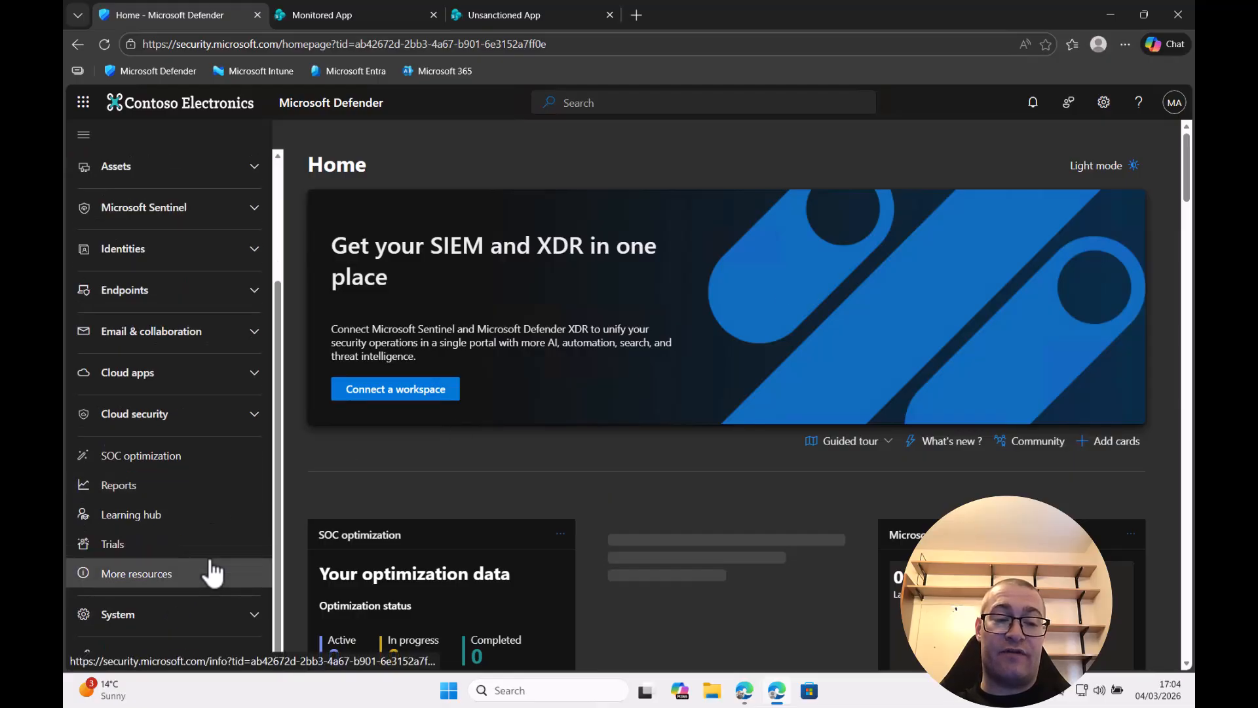
click(188, 616)
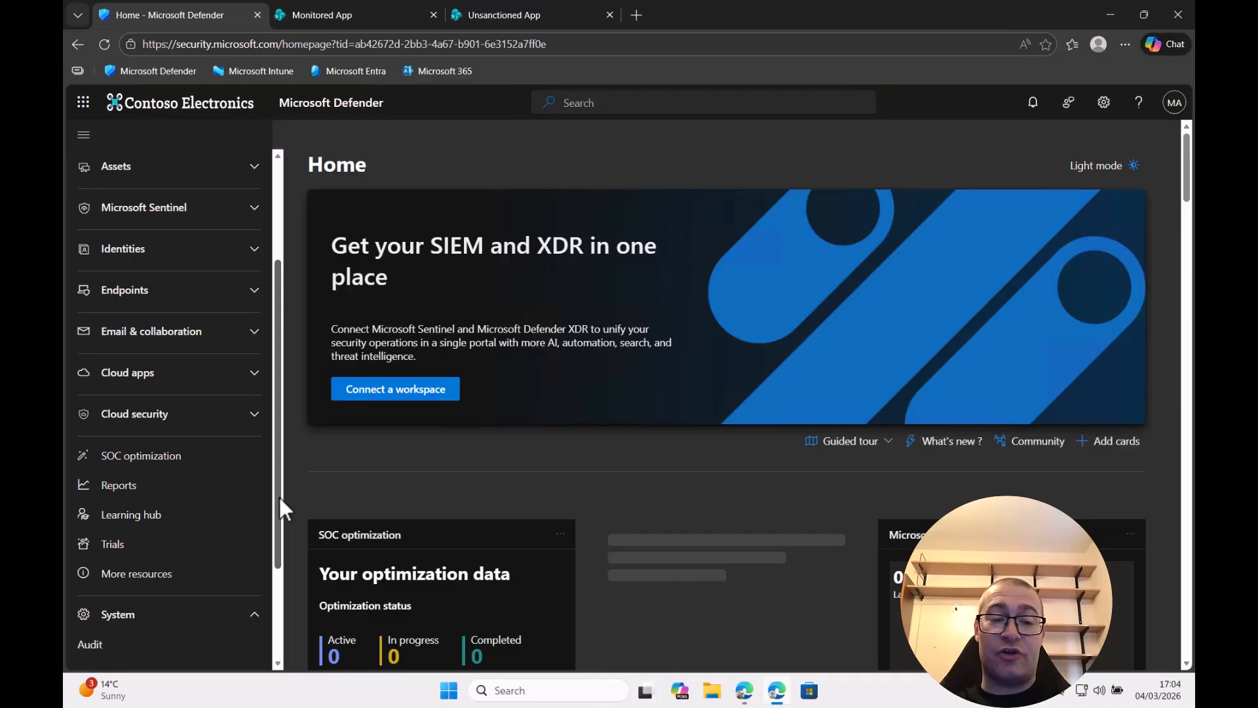
drag(278, 495, 277, 591)
click(153, 627)
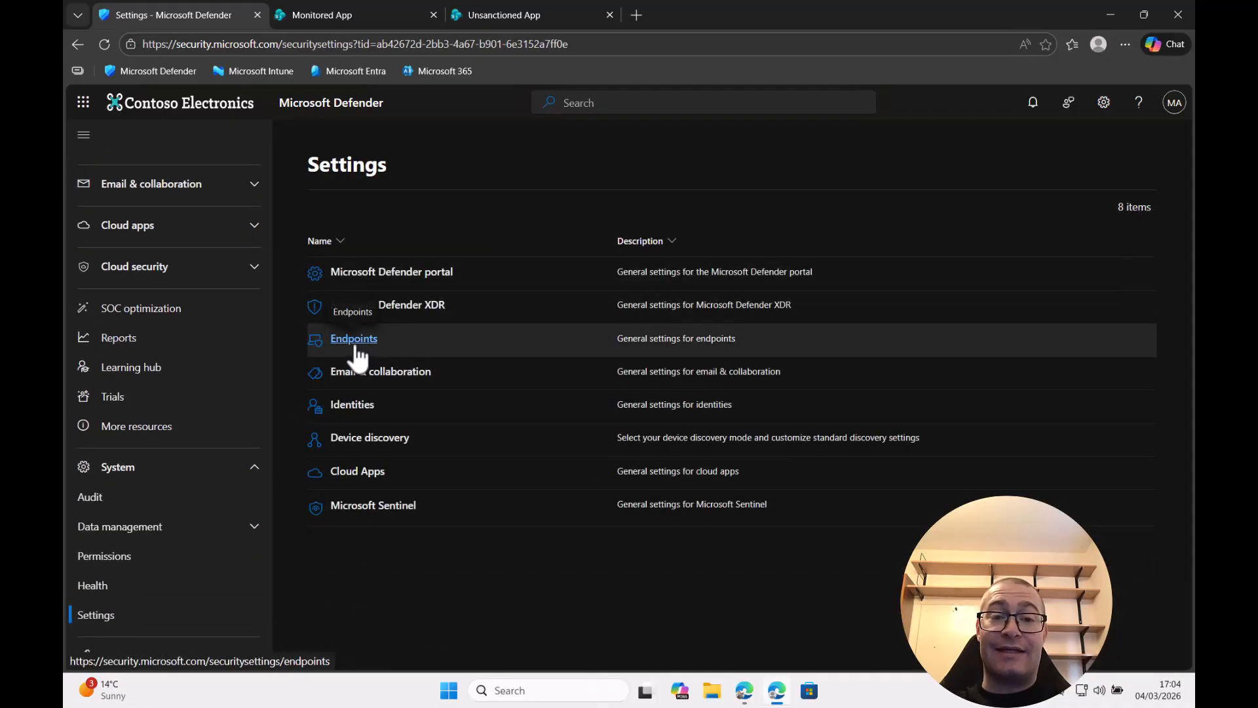
click(354, 342)
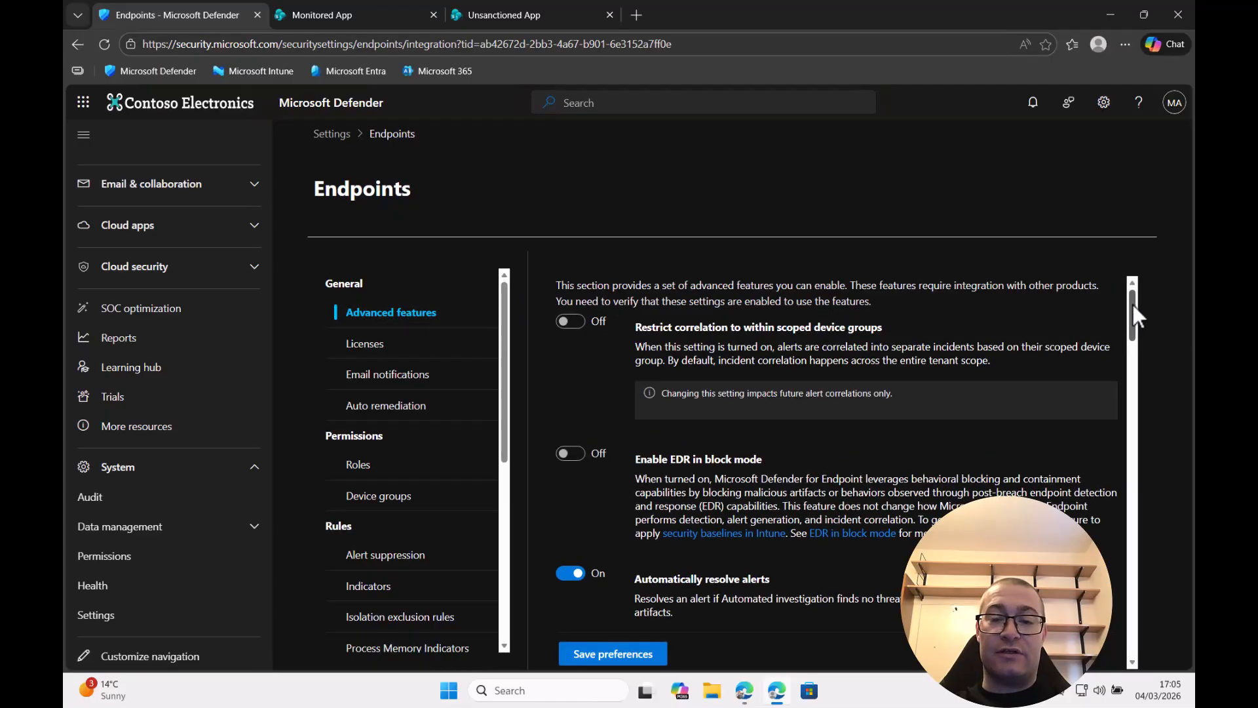
Turn on Custom network indicators and Microsoft Defender for Cloud Apps in the endpoint advanced features and save the preferences
drag(1133, 306, 1140, 391)
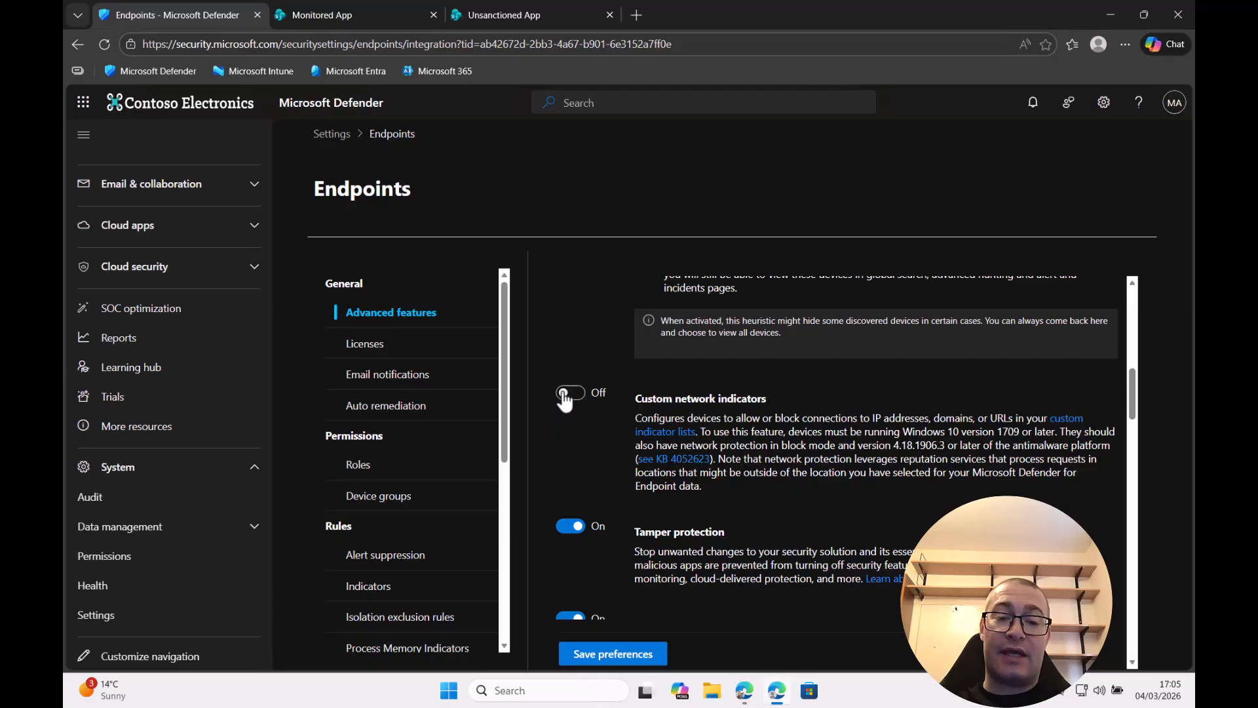
click(562, 395)
drag(1131, 375, 1142, 412)
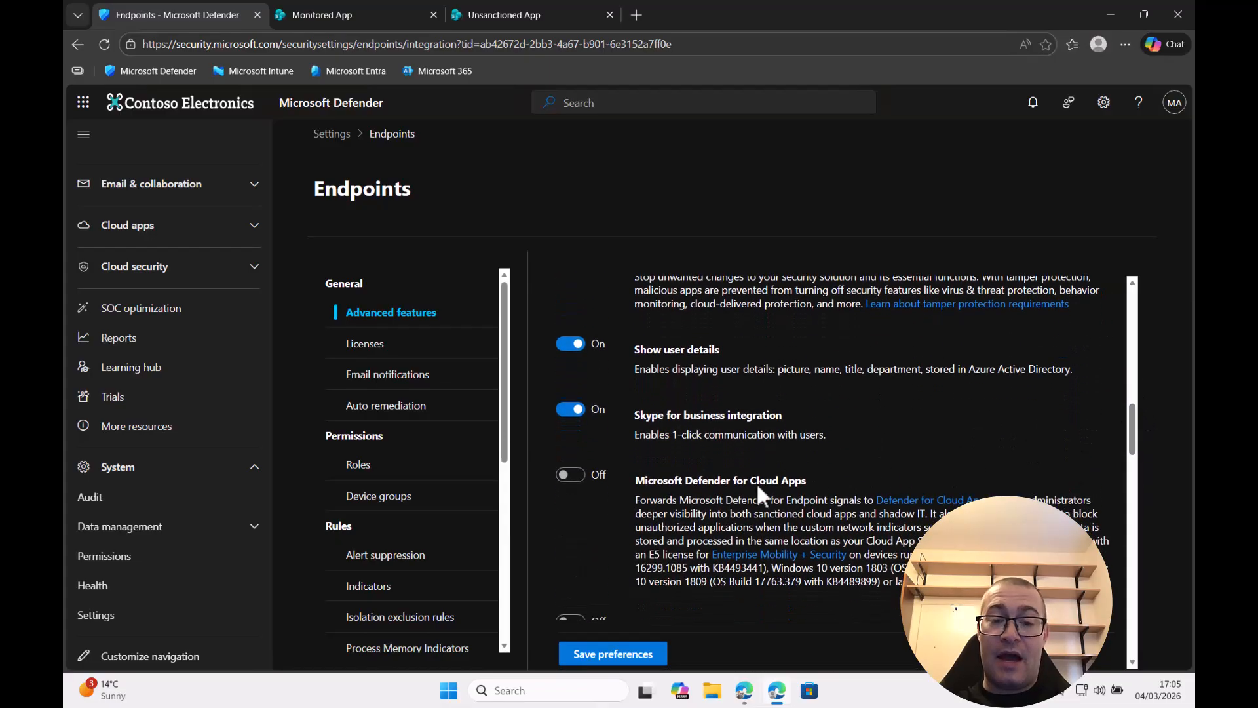
click(581, 474)
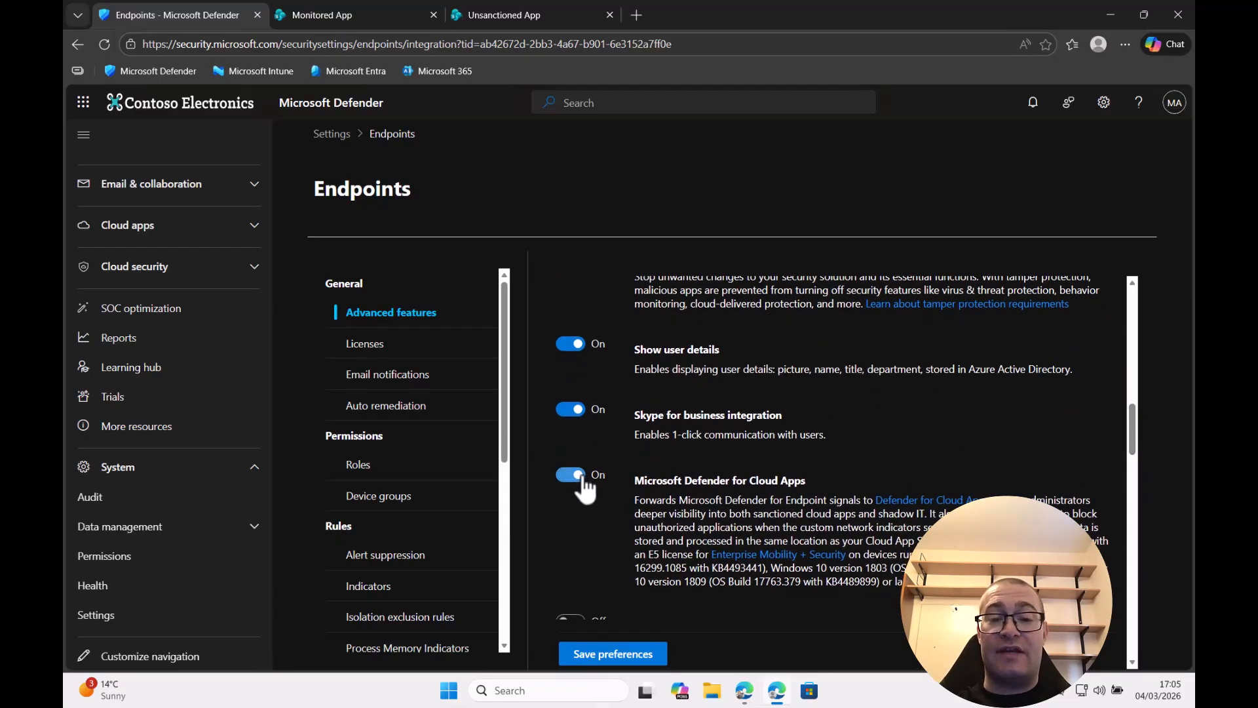
click(634, 655)
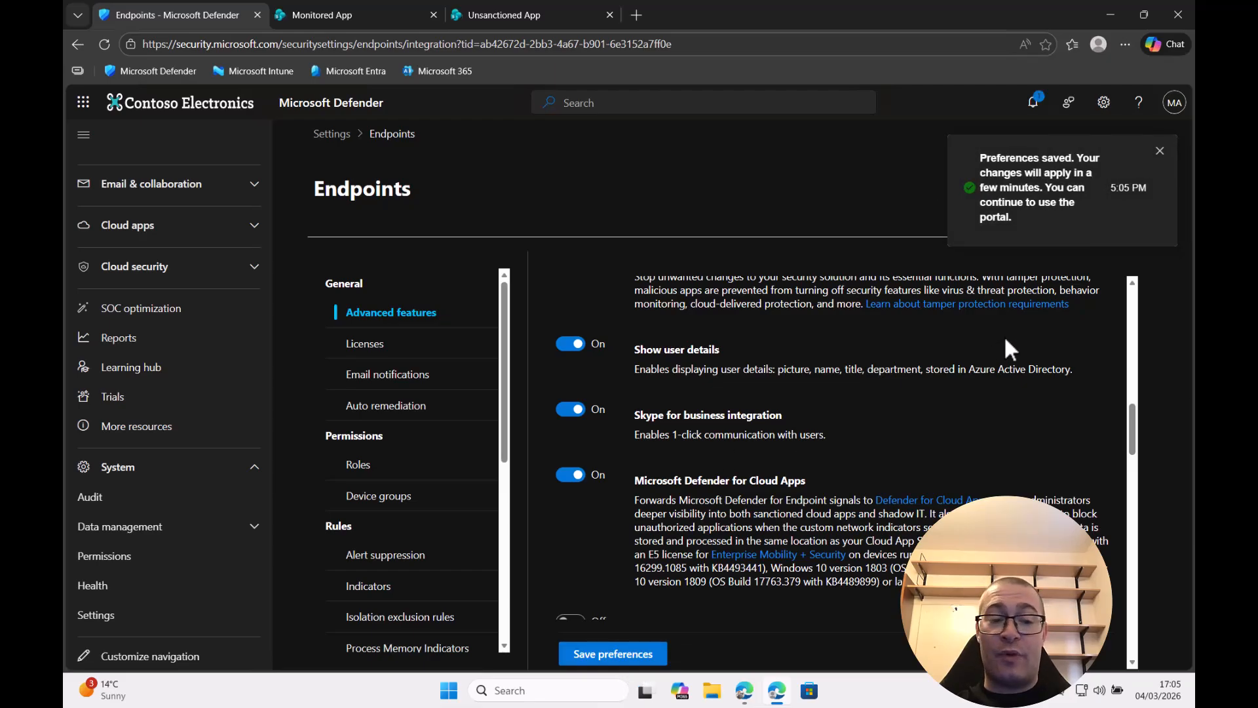
Enable Enforce app access in the Cloud Apps settings for the Microsoft Defender for Endpoint integration
click(188, 619)
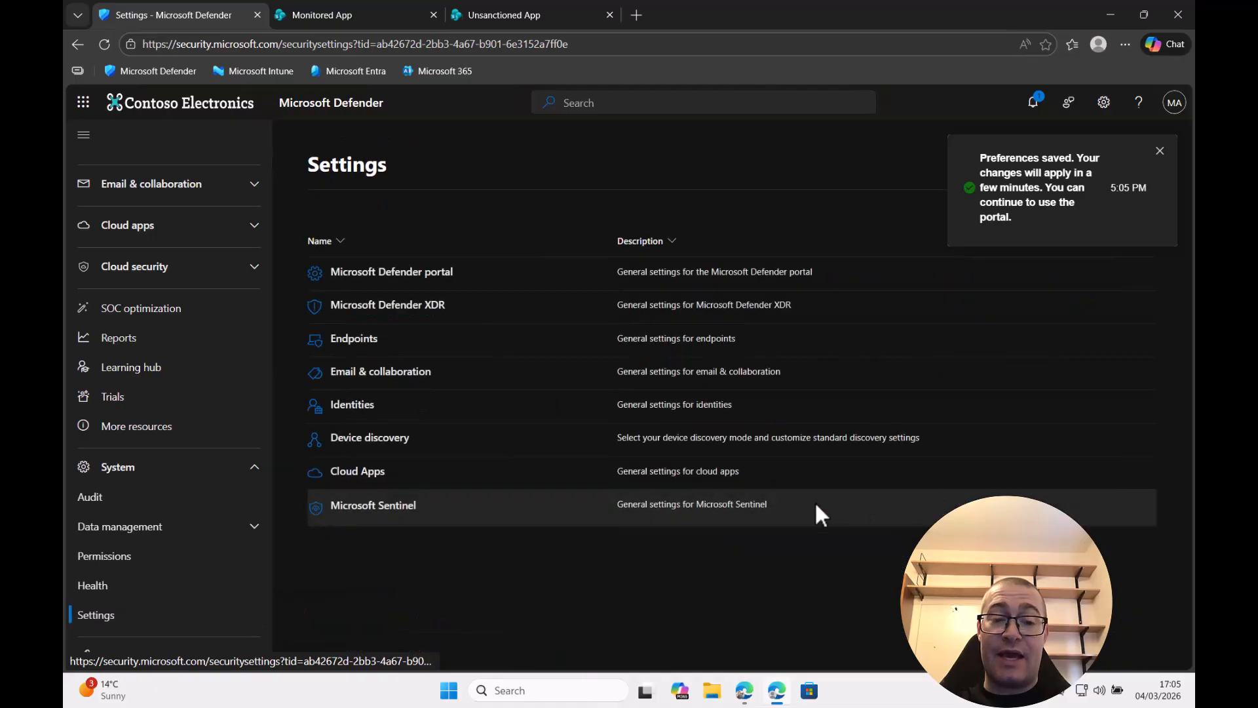
click(365, 473)
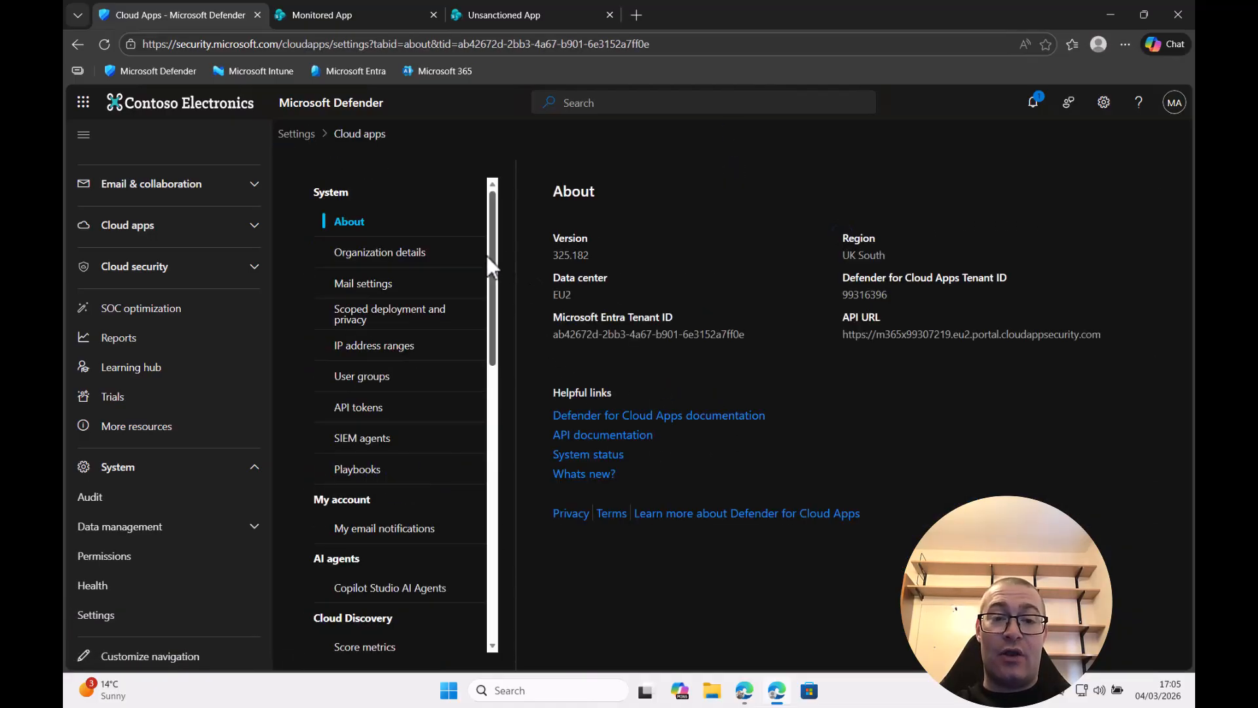
drag(493, 258, 494, 392)
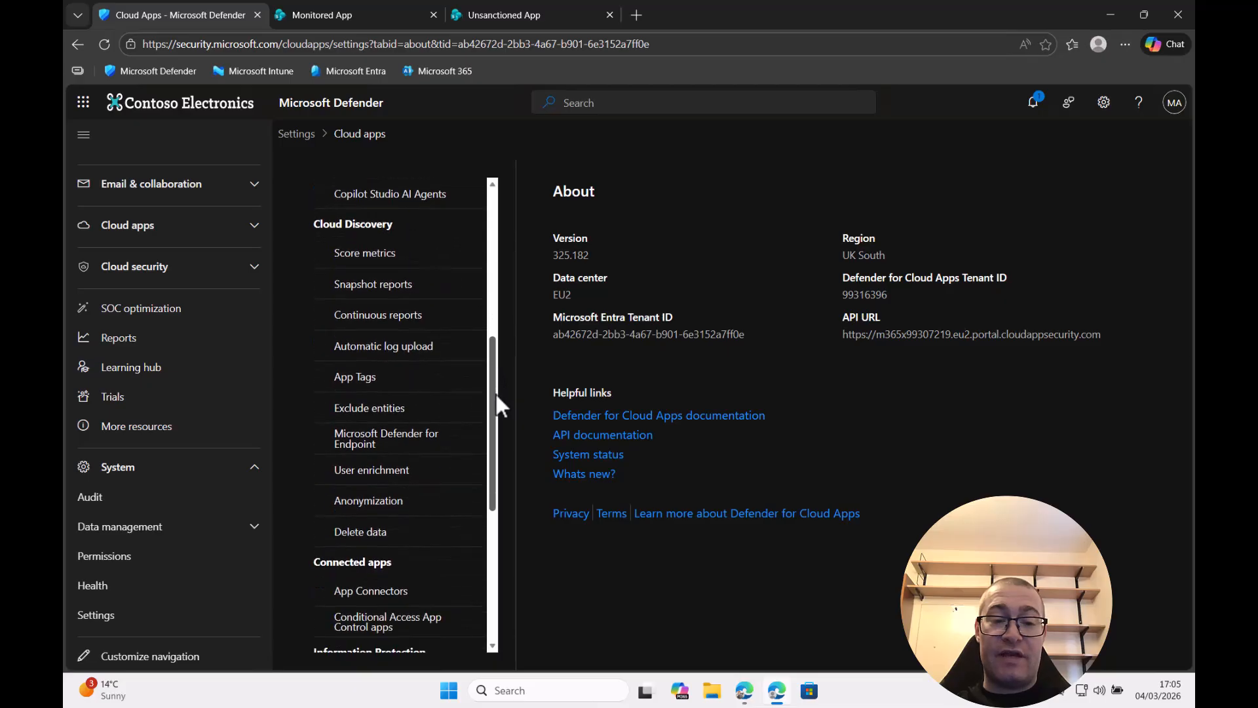
click(410, 451)
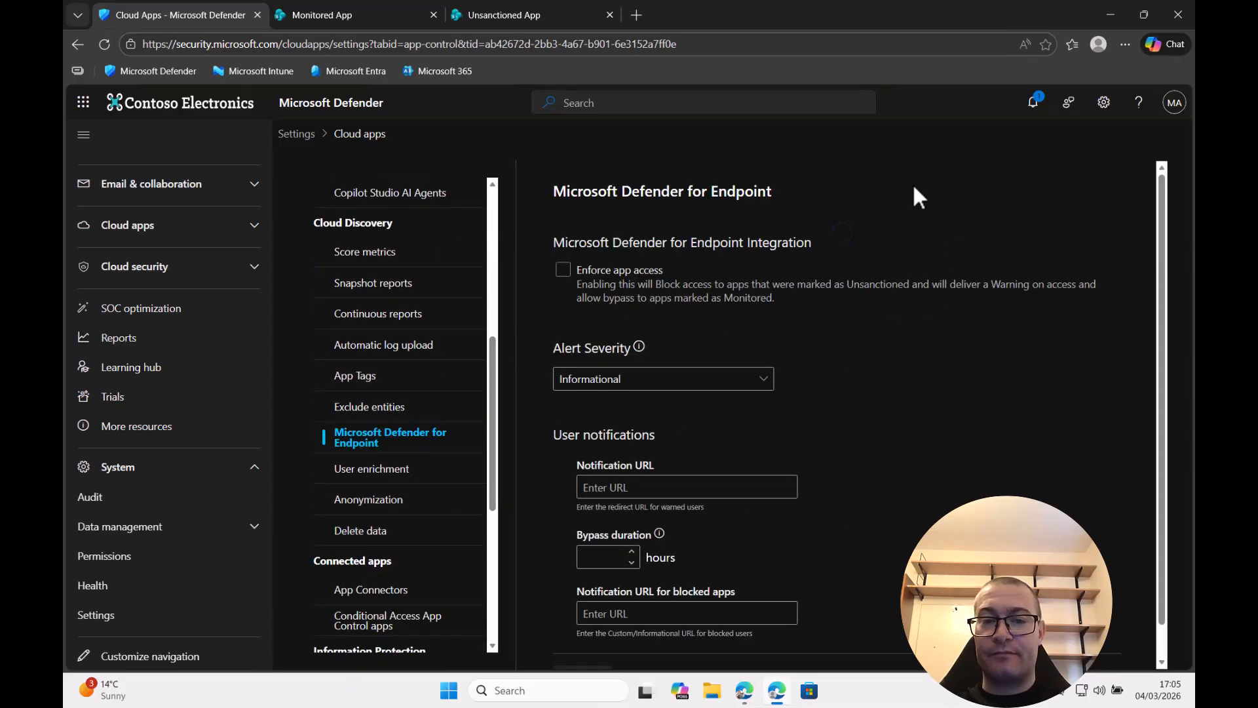
click(562, 271)
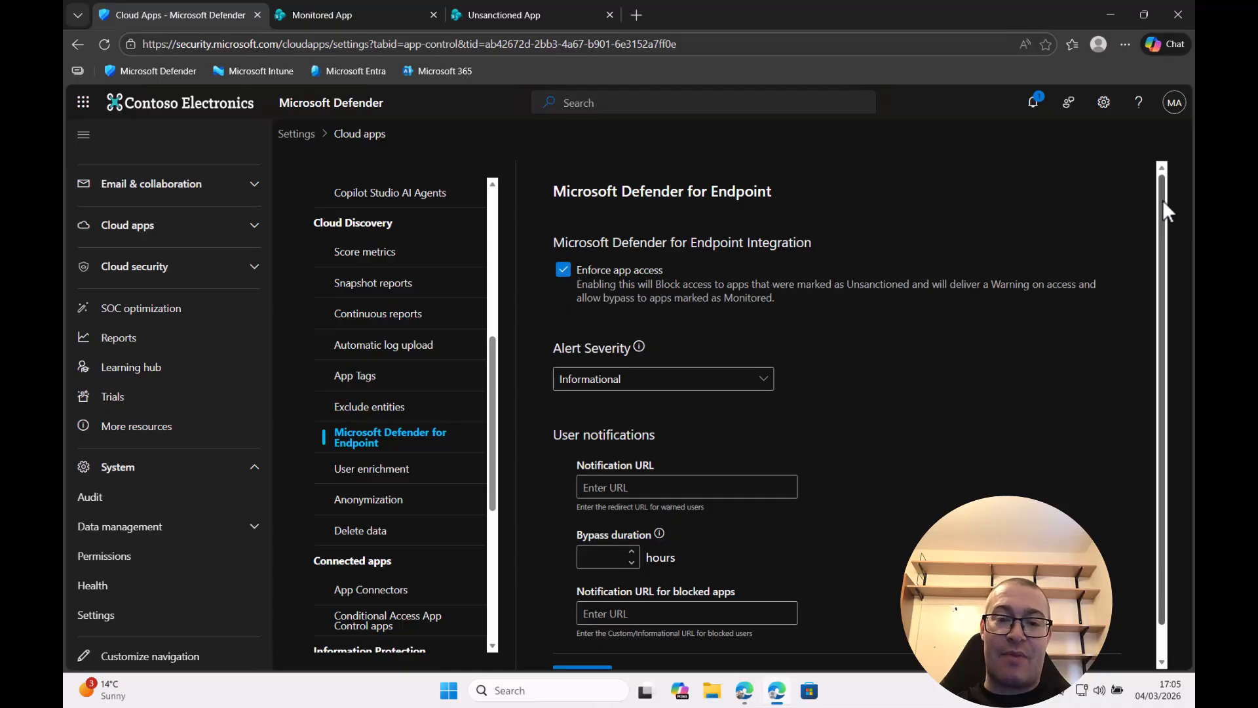
Set the Notification URL for warned users to the address of the SharePoint page Monitored-App.aspx
drag(1162, 199, 1169, 286)
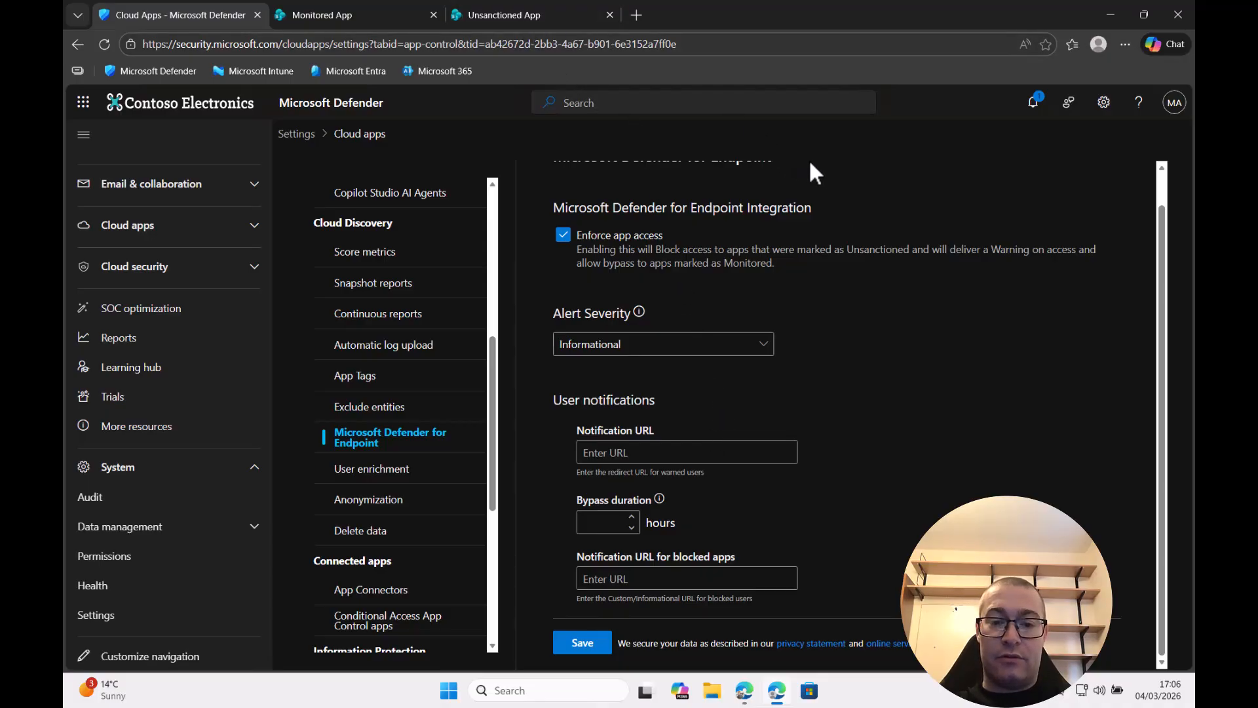
click(400, 17)
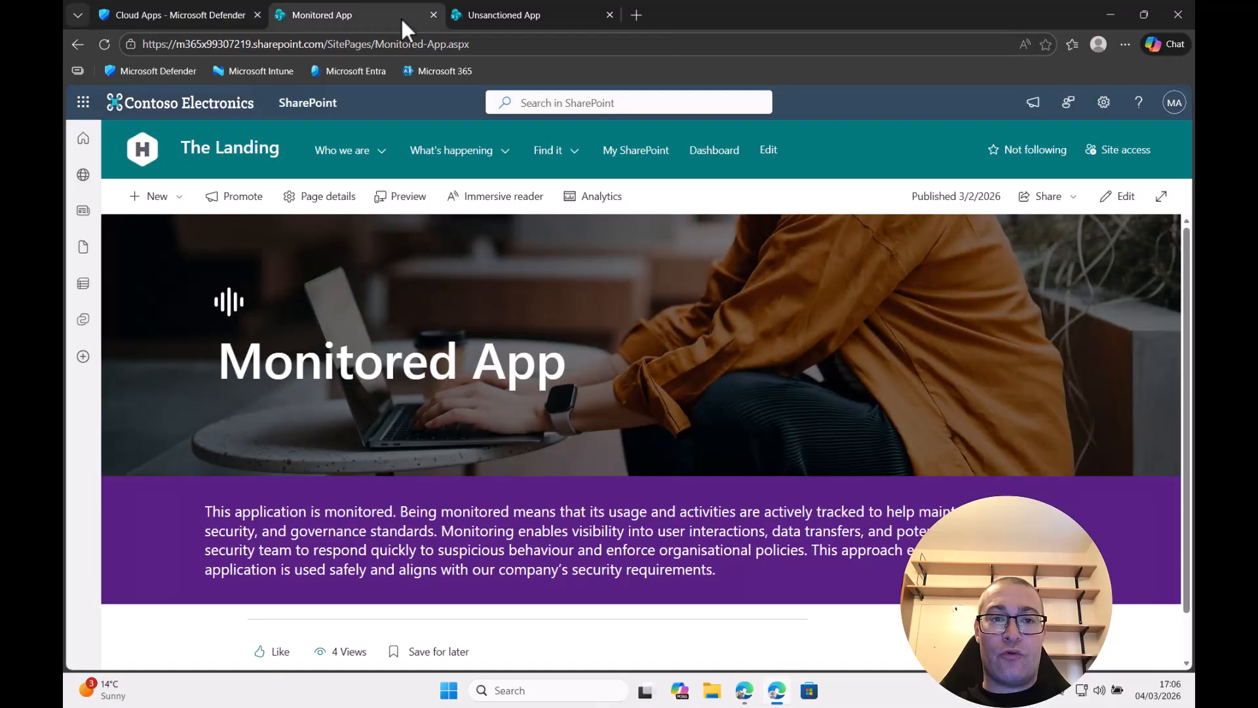
click(498, 43)
click(152, 15)
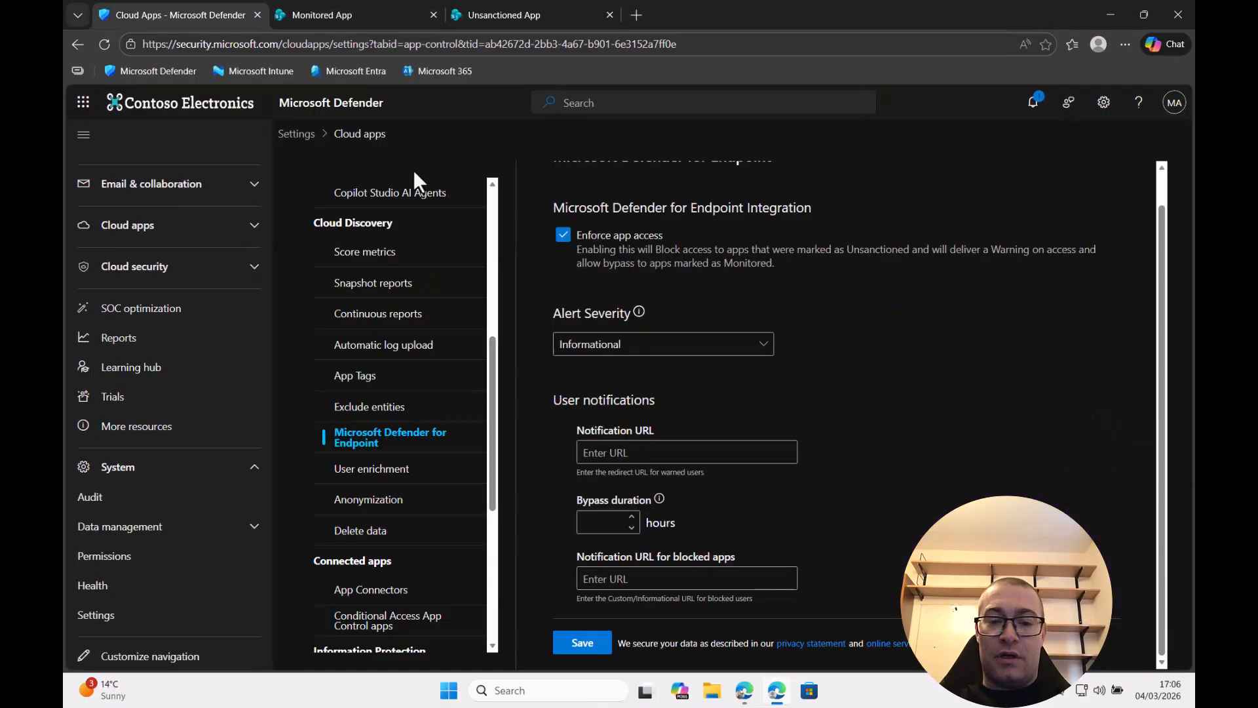
click(691, 451)
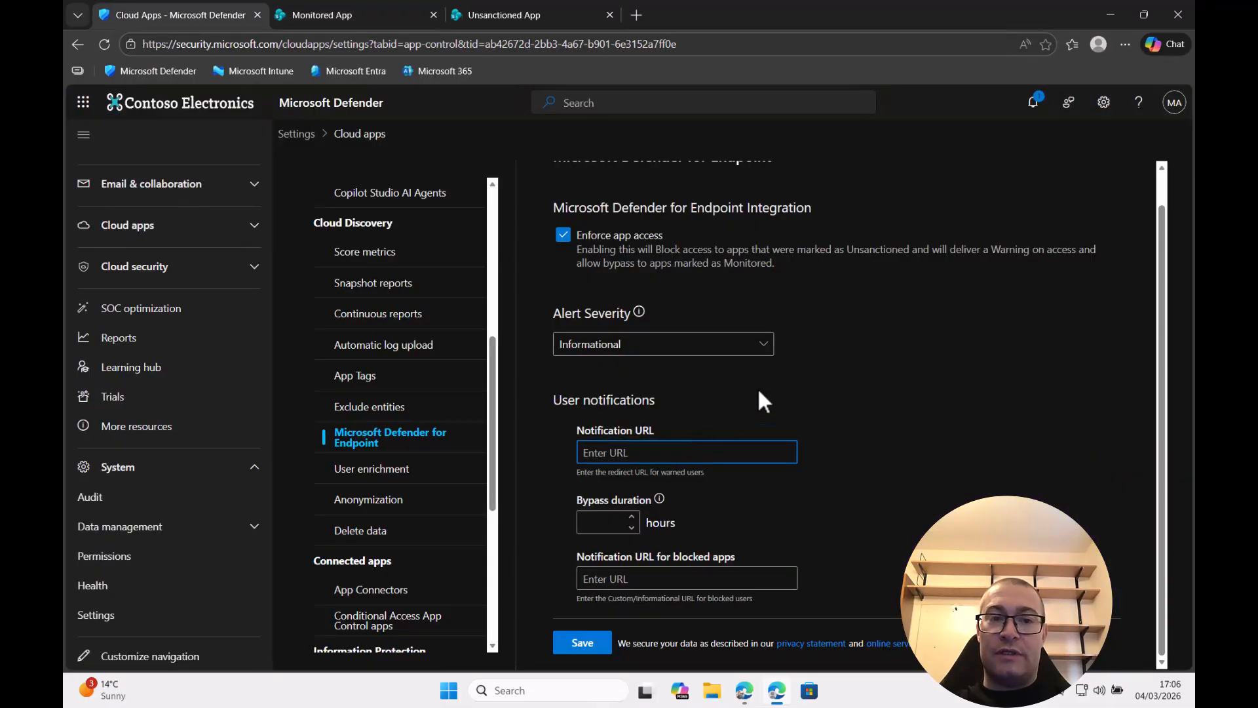
key(ctrl+v)
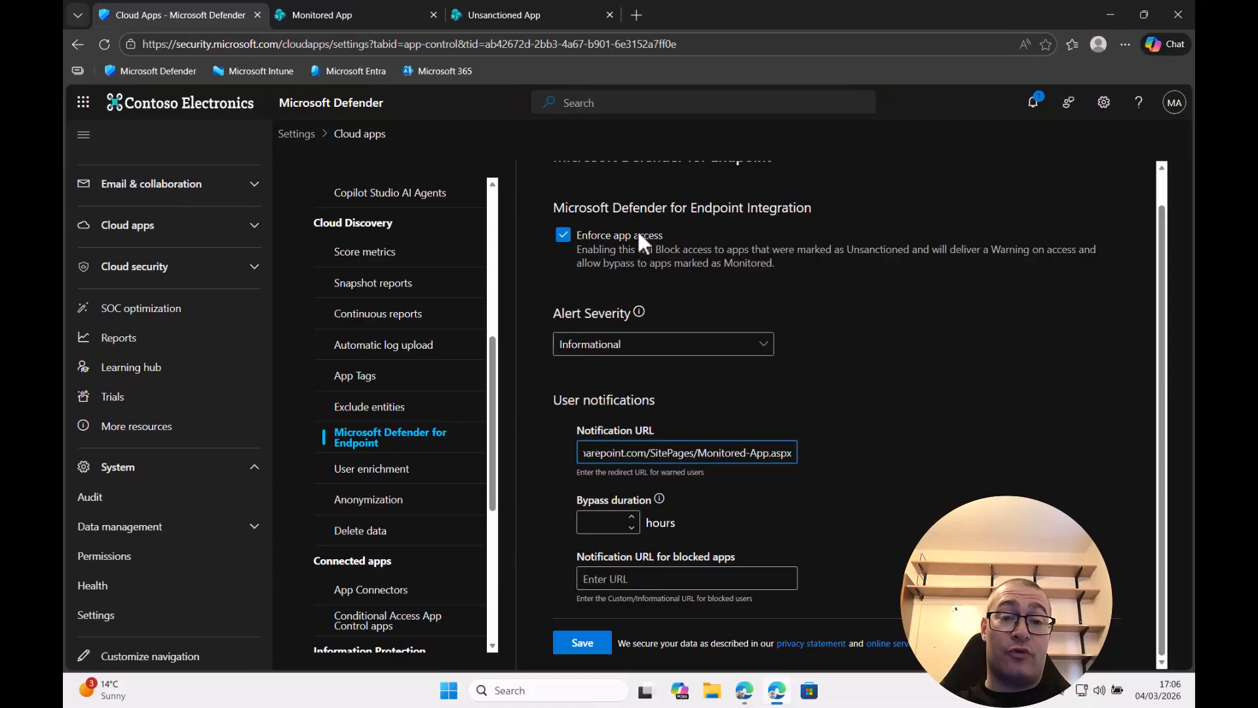
Set the Notification URL for blocked apps to the address of the SharePoint page Unsanctioned-App.aspx
click(525, 16)
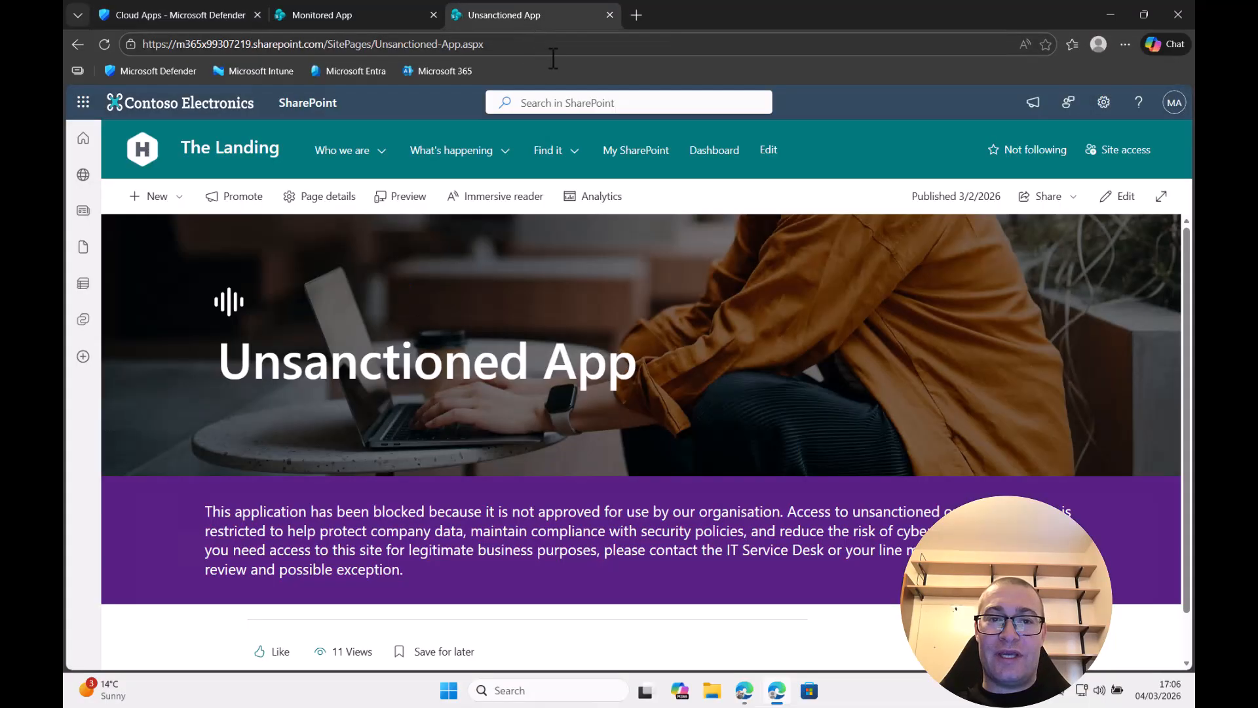
click(545, 45)
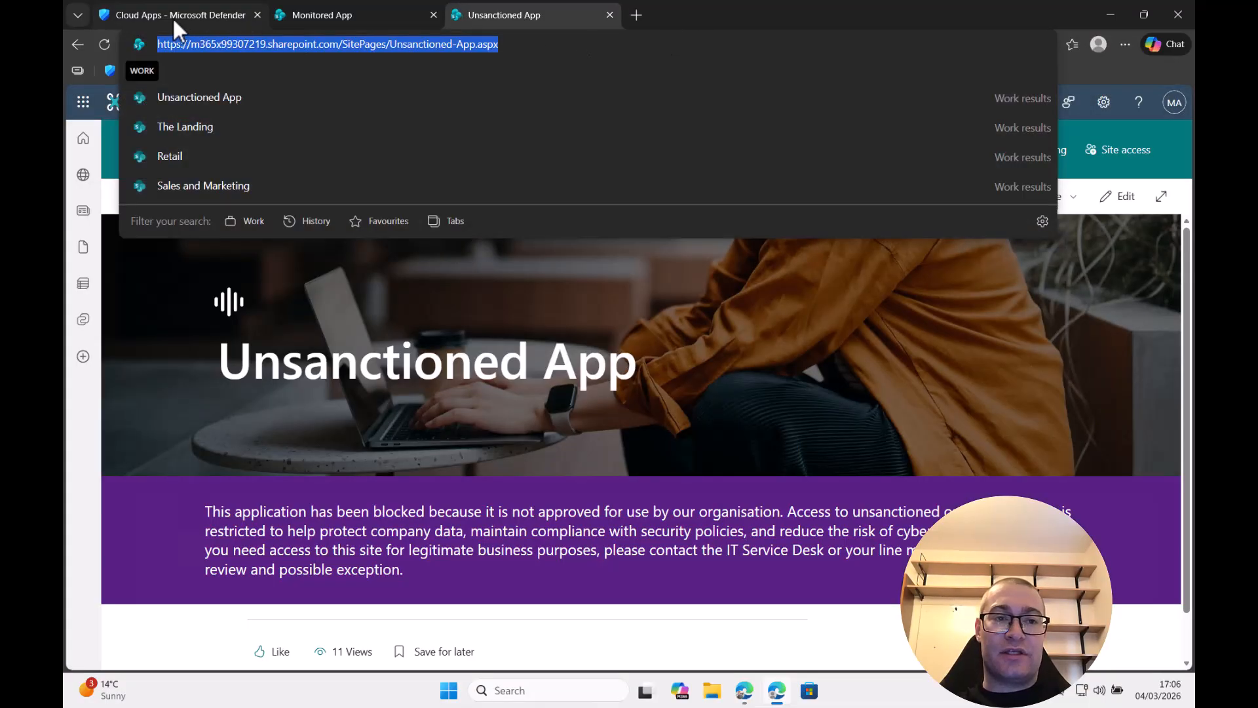
click(172, 16)
click(762, 556)
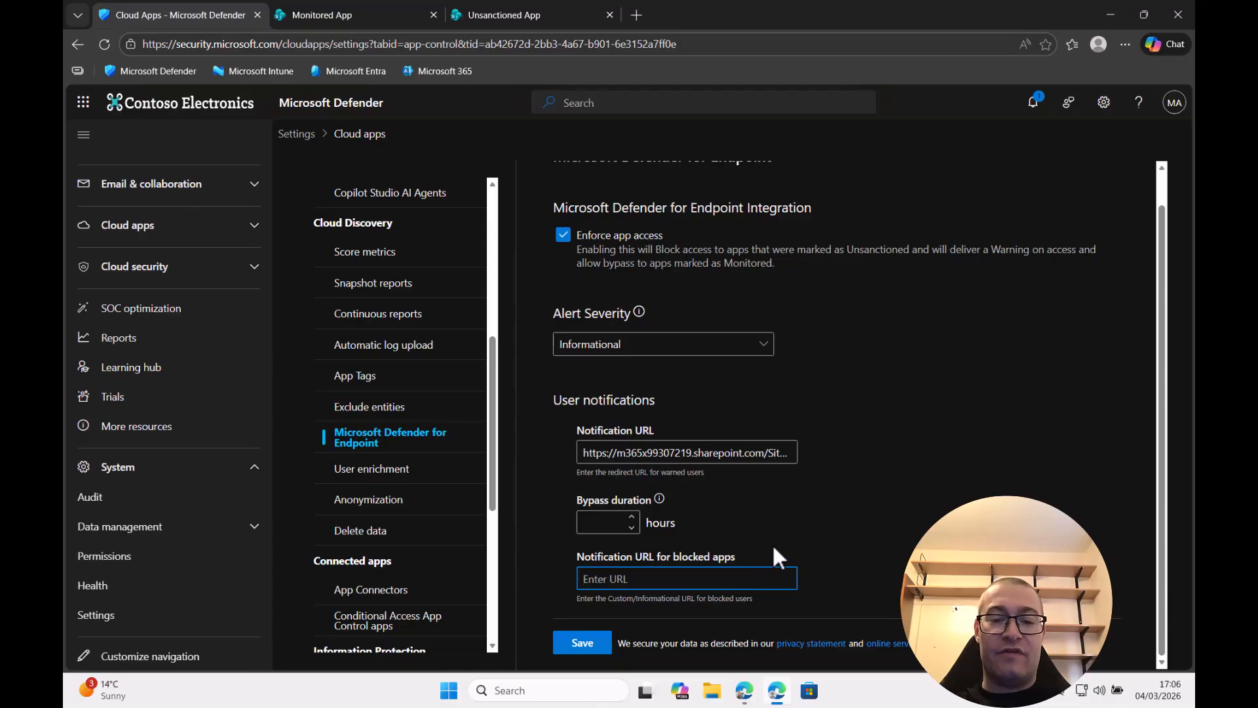
key(ctrl+v)
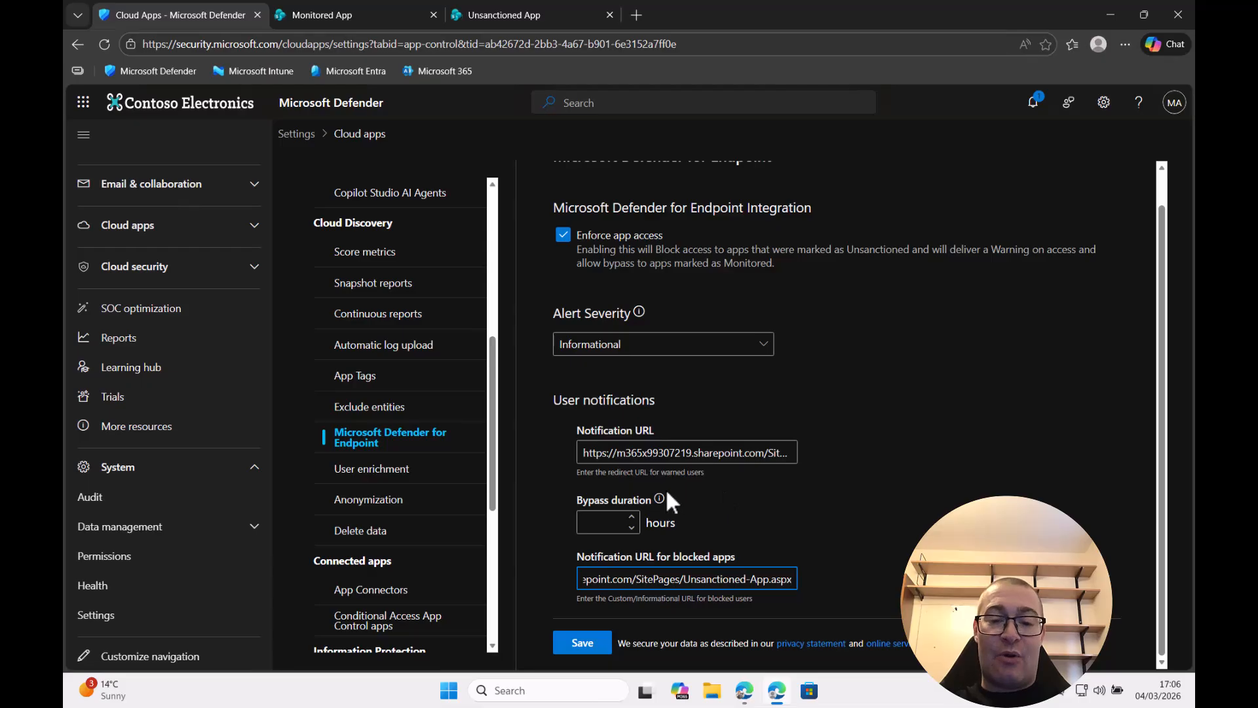
Save the Defender for Endpoint integration settings and consent to automatically blocking unsanctioned cloud apps
mouse_move(659, 498)
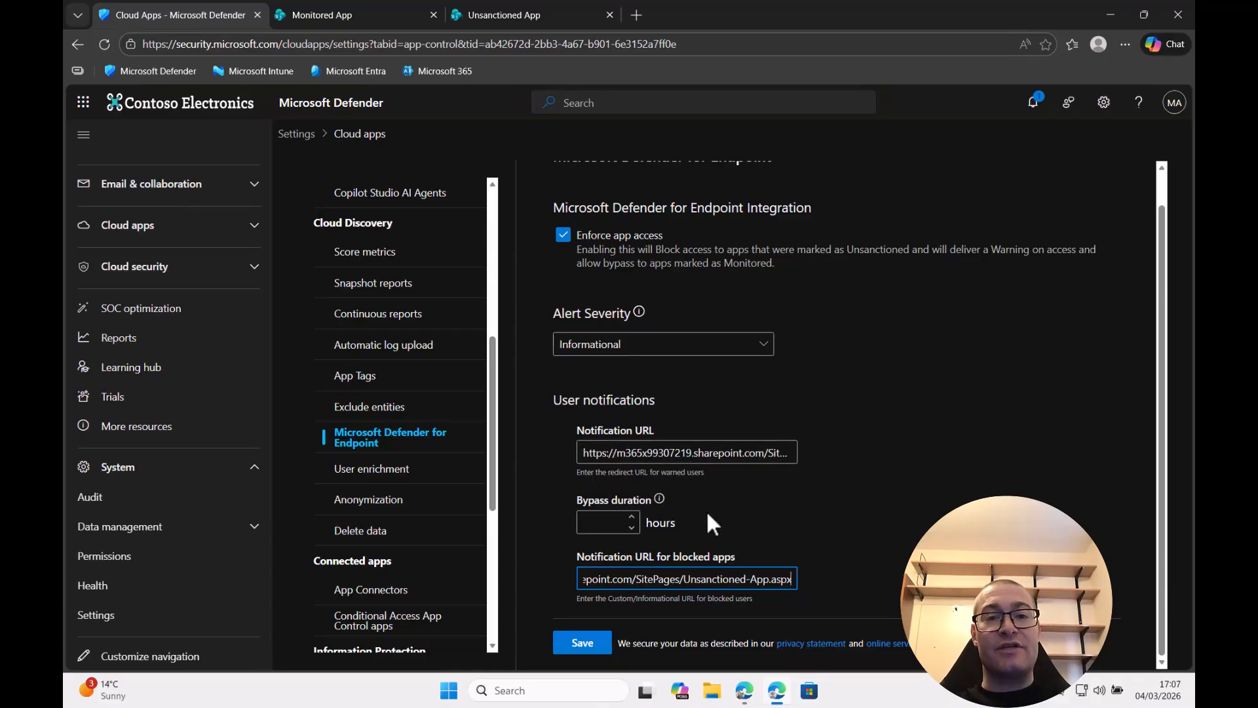
click(597, 641)
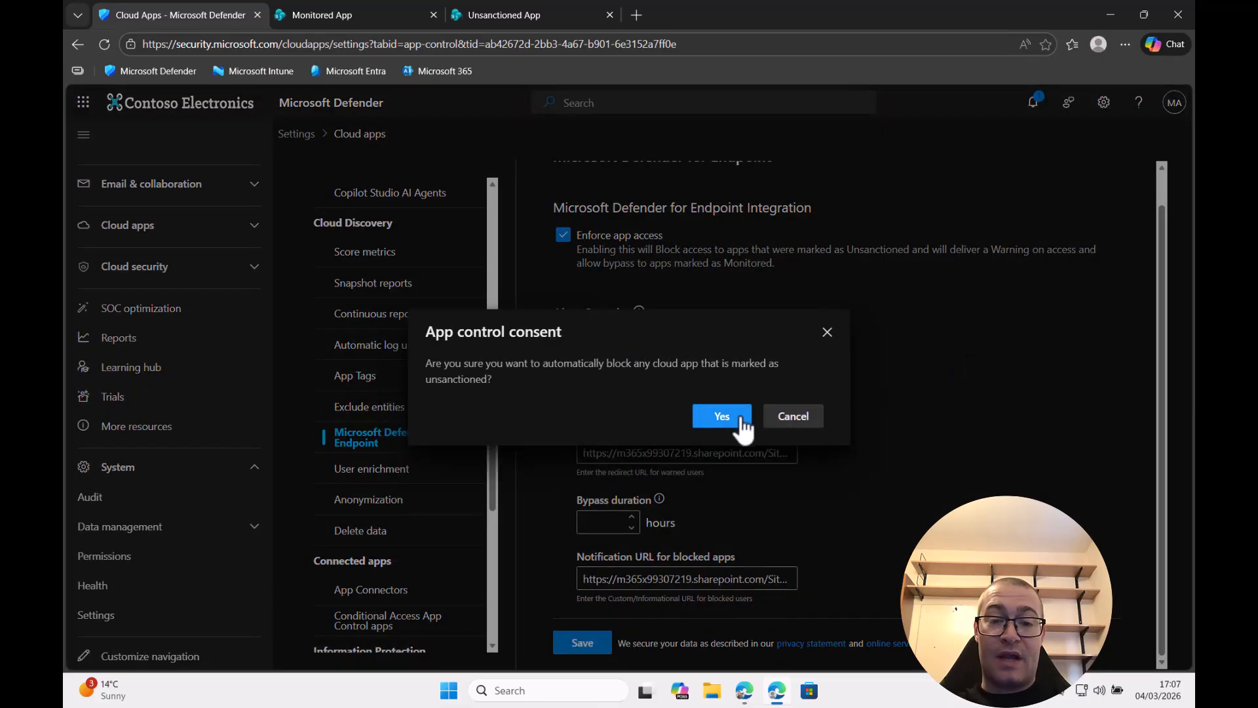
click(732, 416)
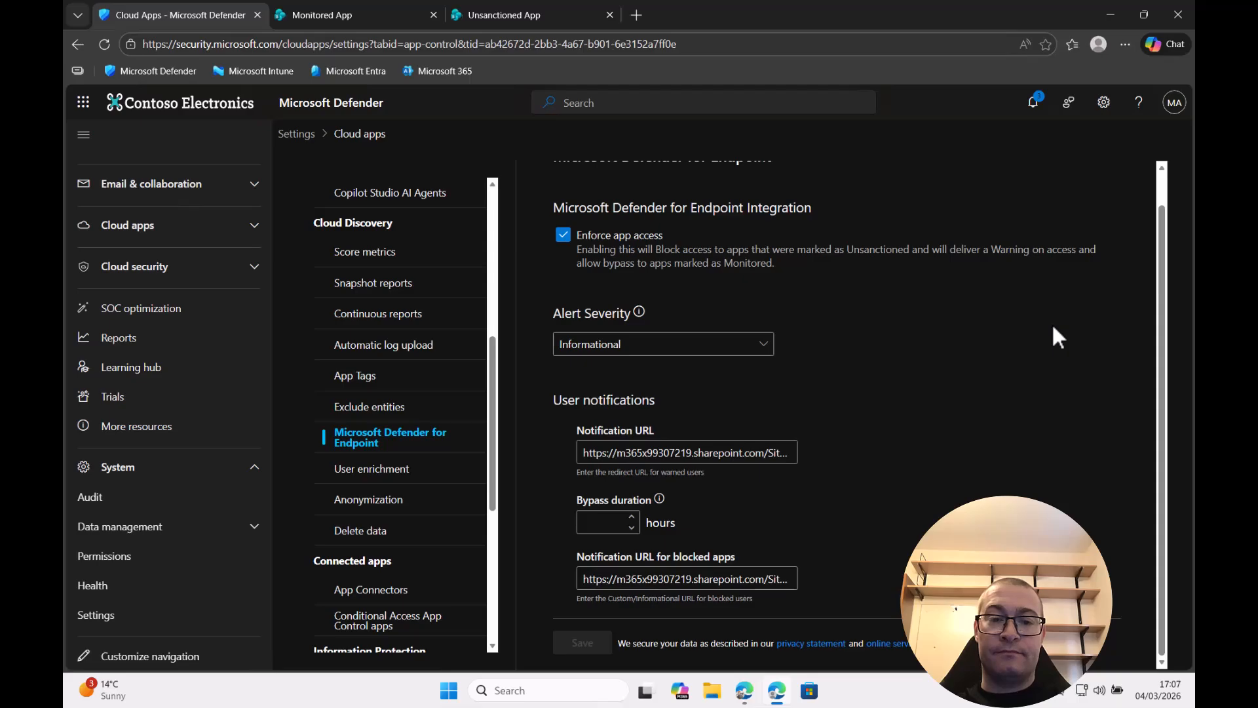
Open the Cloud app catalog and filter it to the Generative AI category
click(219, 231)
click(220, 301)
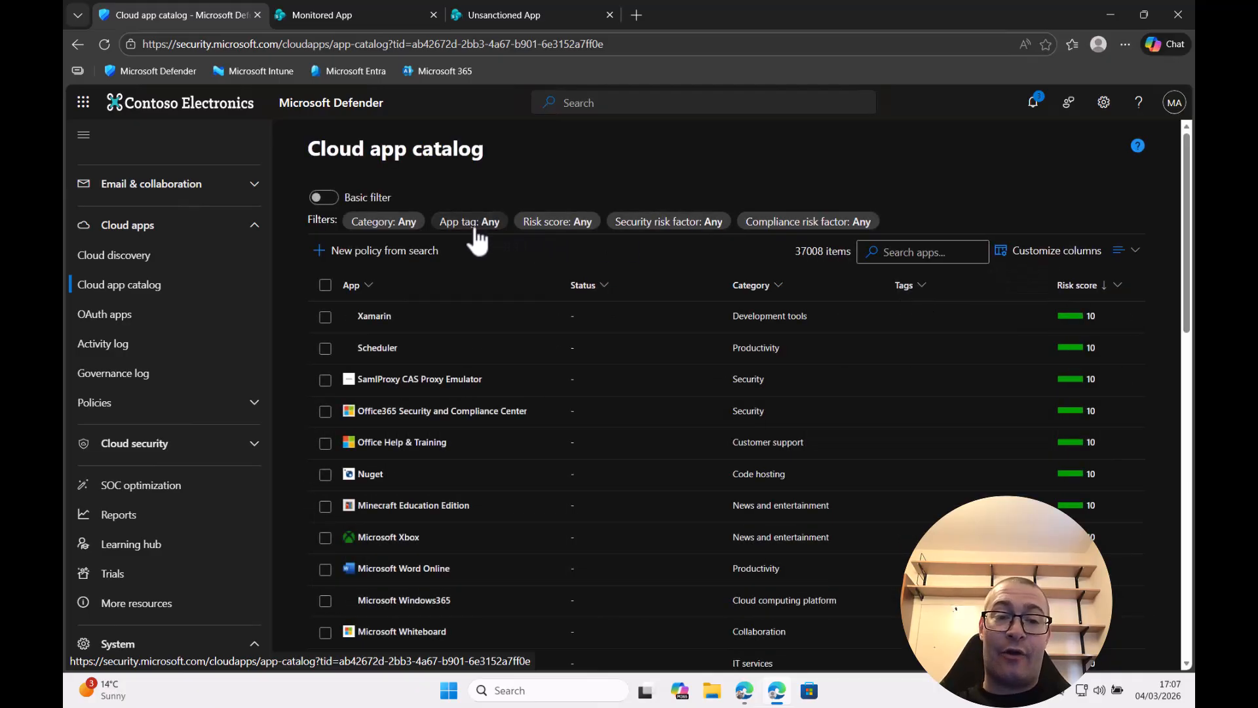
click(412, 223)
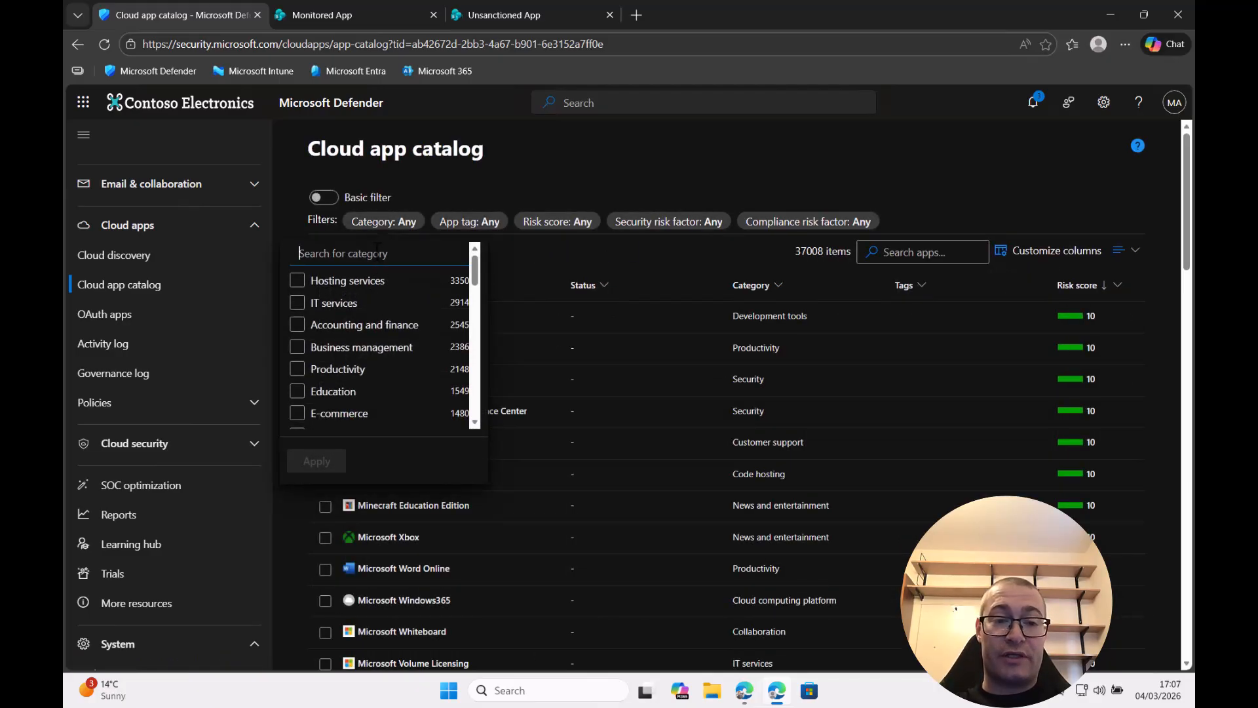
click(446, 201)
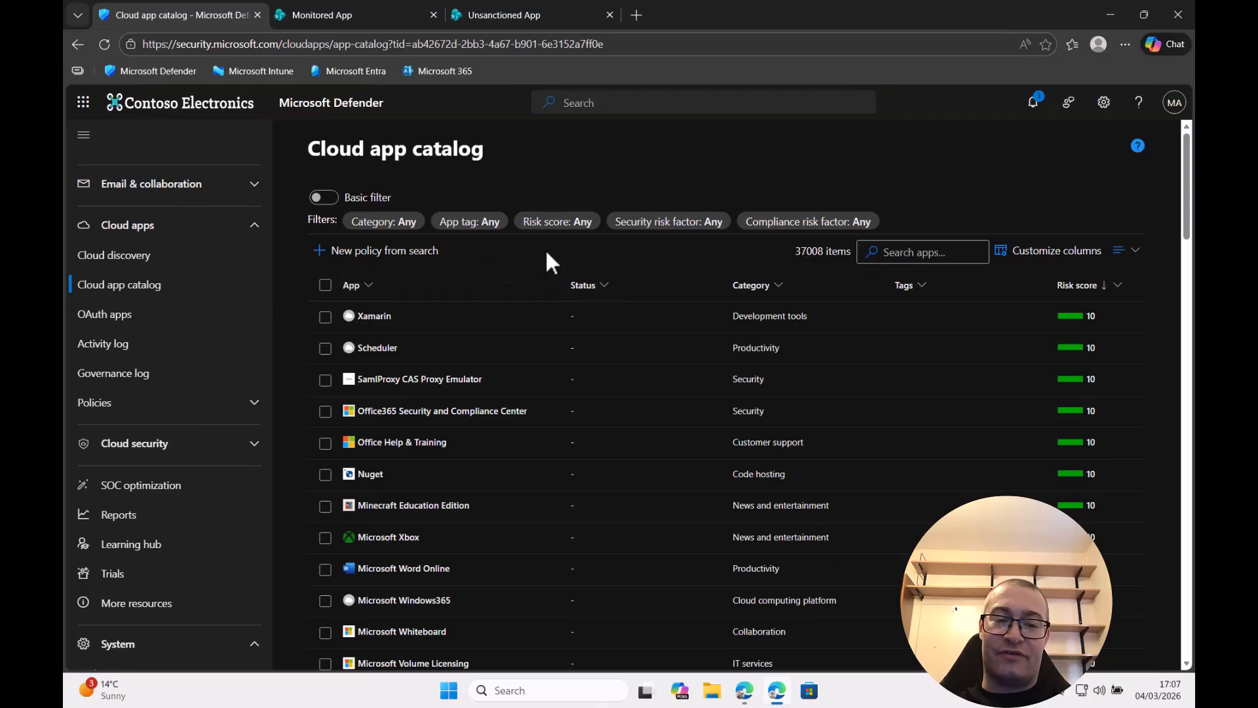
click(405, 223)
text(gen)
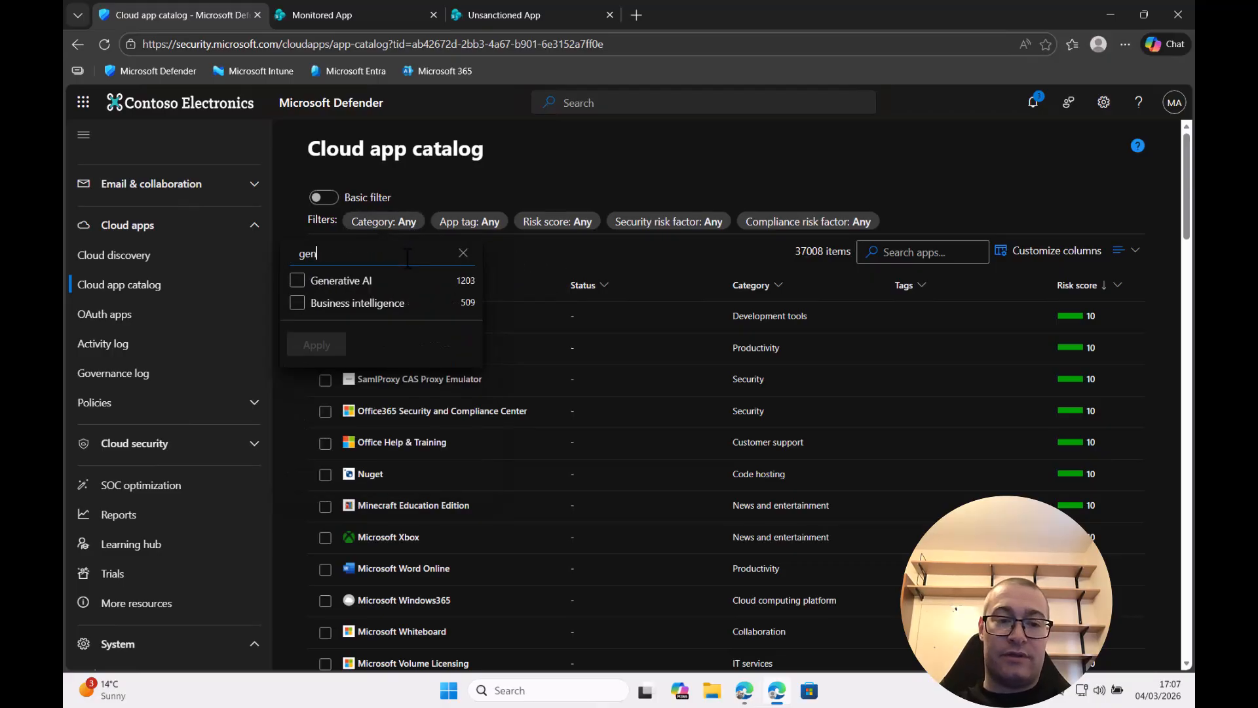
click(371, 283)
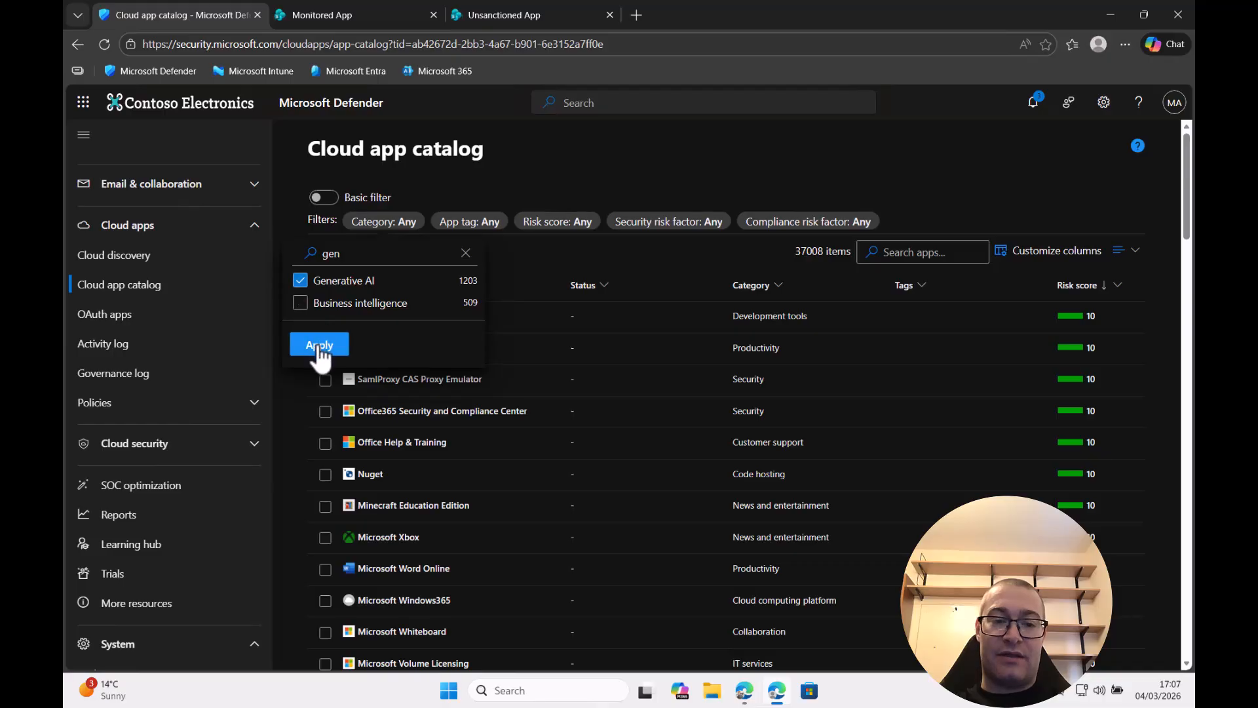
click(318, 346)
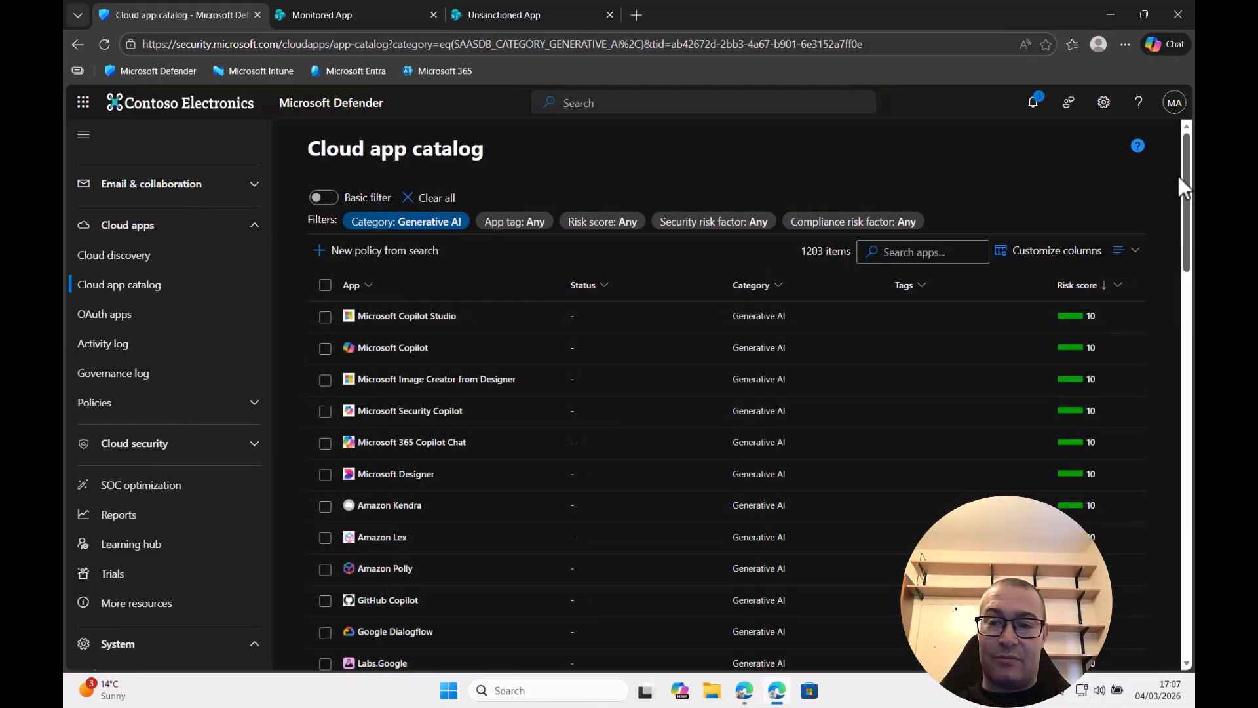
Tag Google Gemini as unsanctioned in the Cloud app catalog without selecting a group profile
drag(1189, 174, 1189, 248)
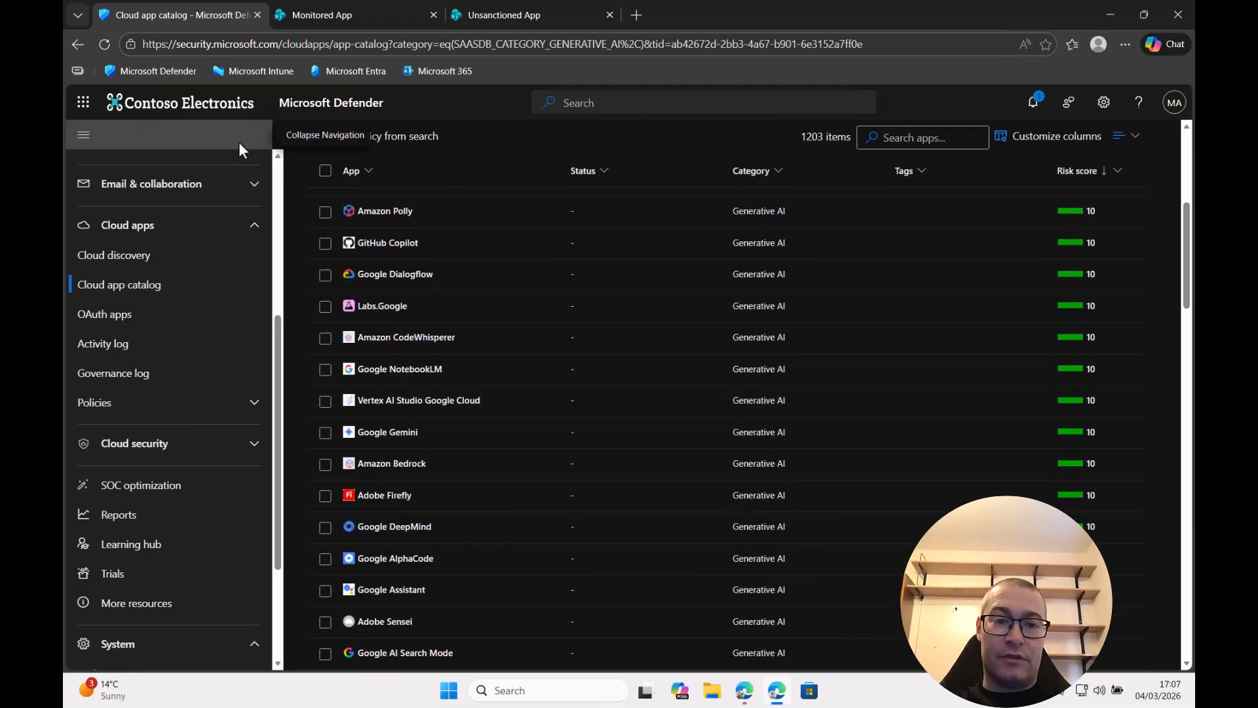
click(325, 434)
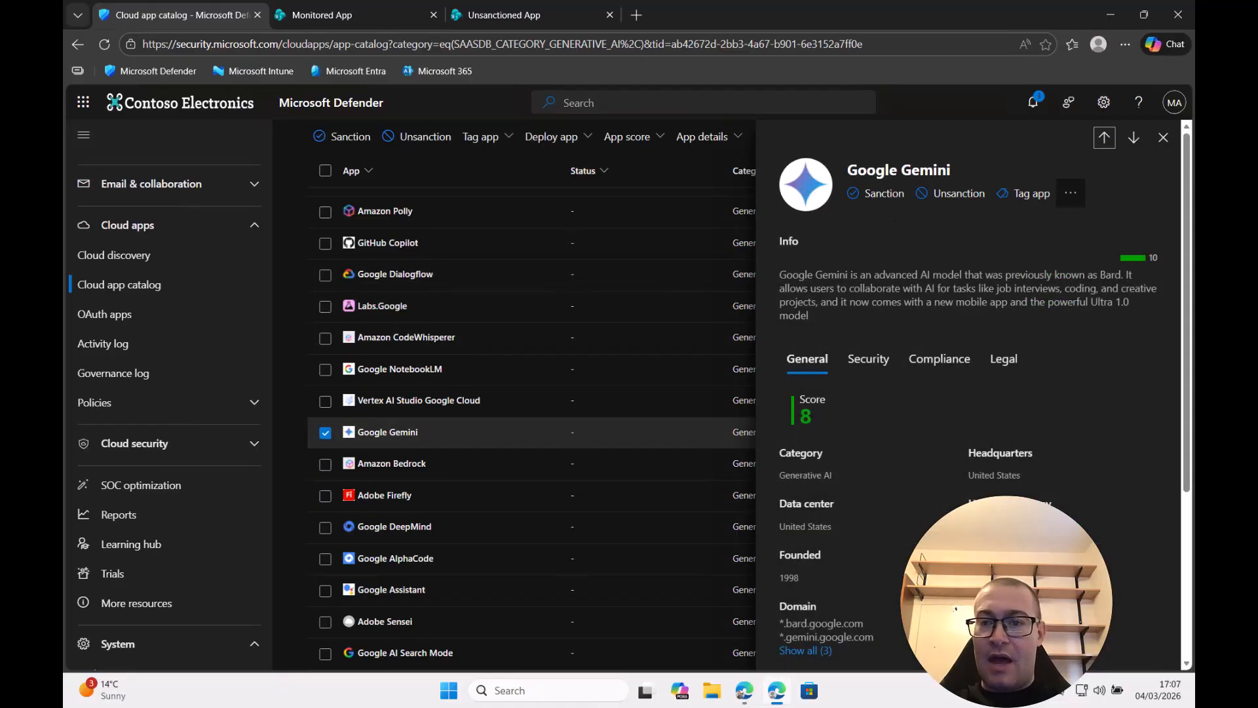
click(1164, 137)
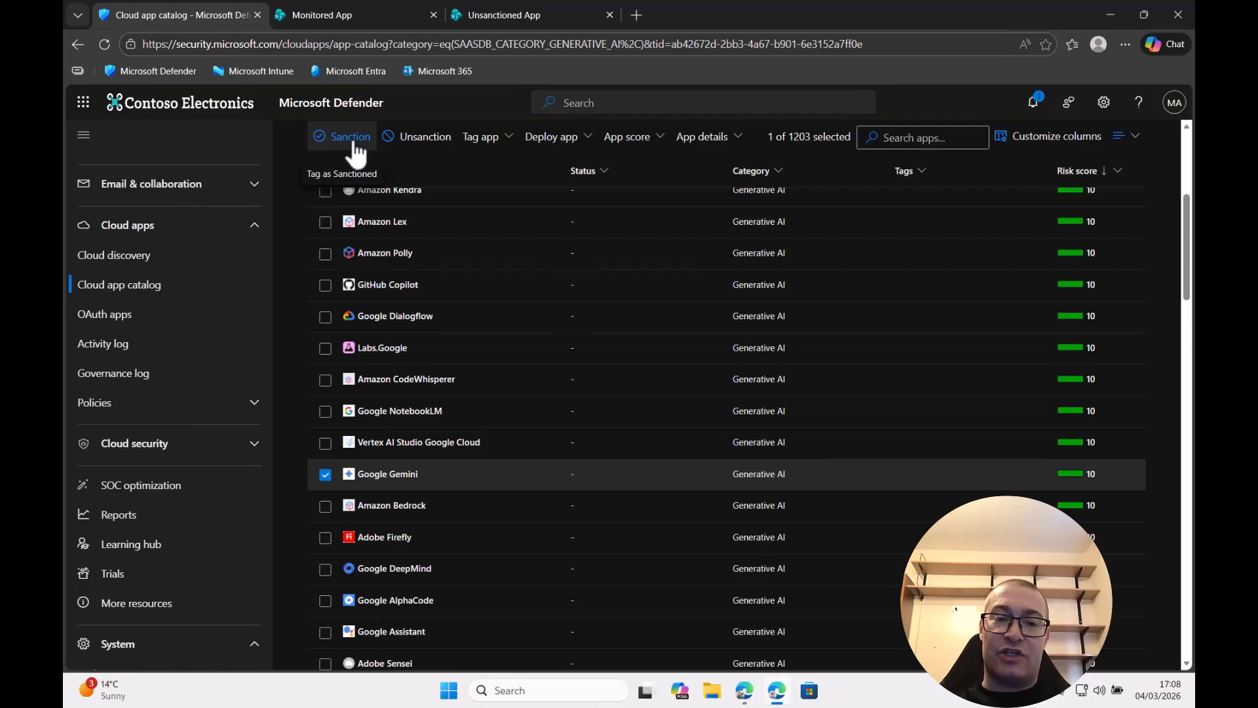
click(426, 141)
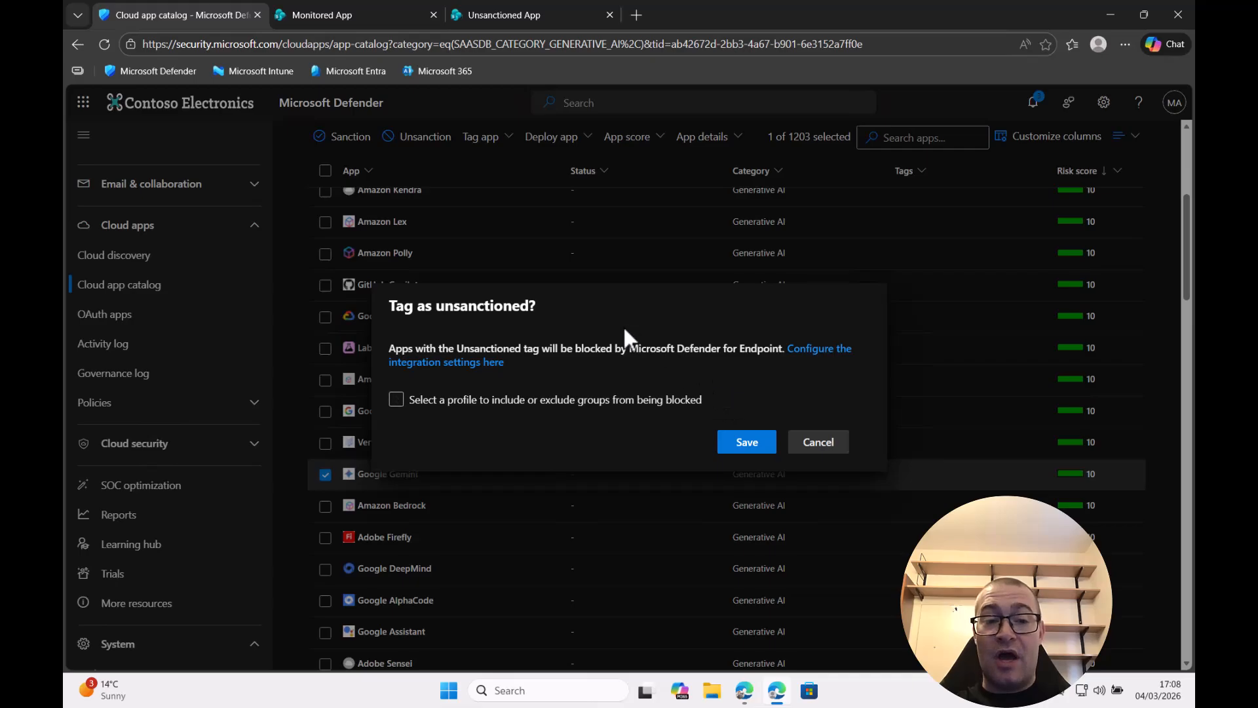
click(747, 441)
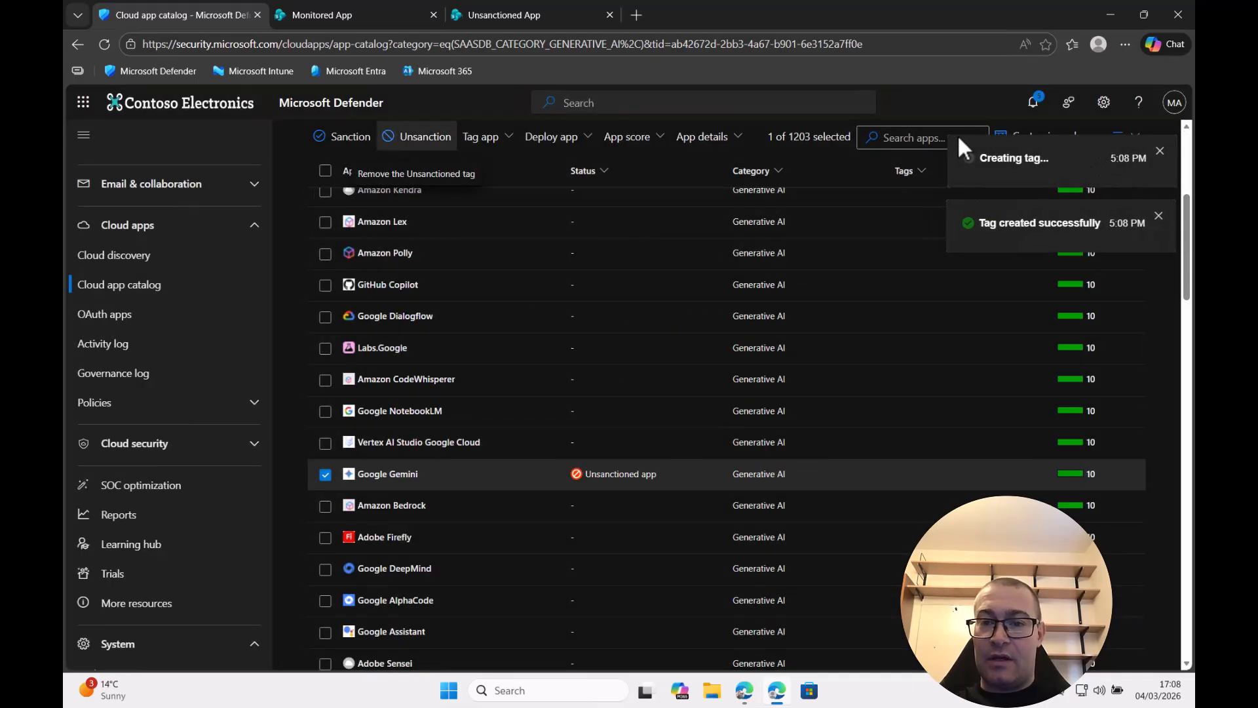
Search the catalog for chatgpt and tag ChatGPT (Consumer & Enterprise) as Monitored without selecting a group profile
click(910, 147)
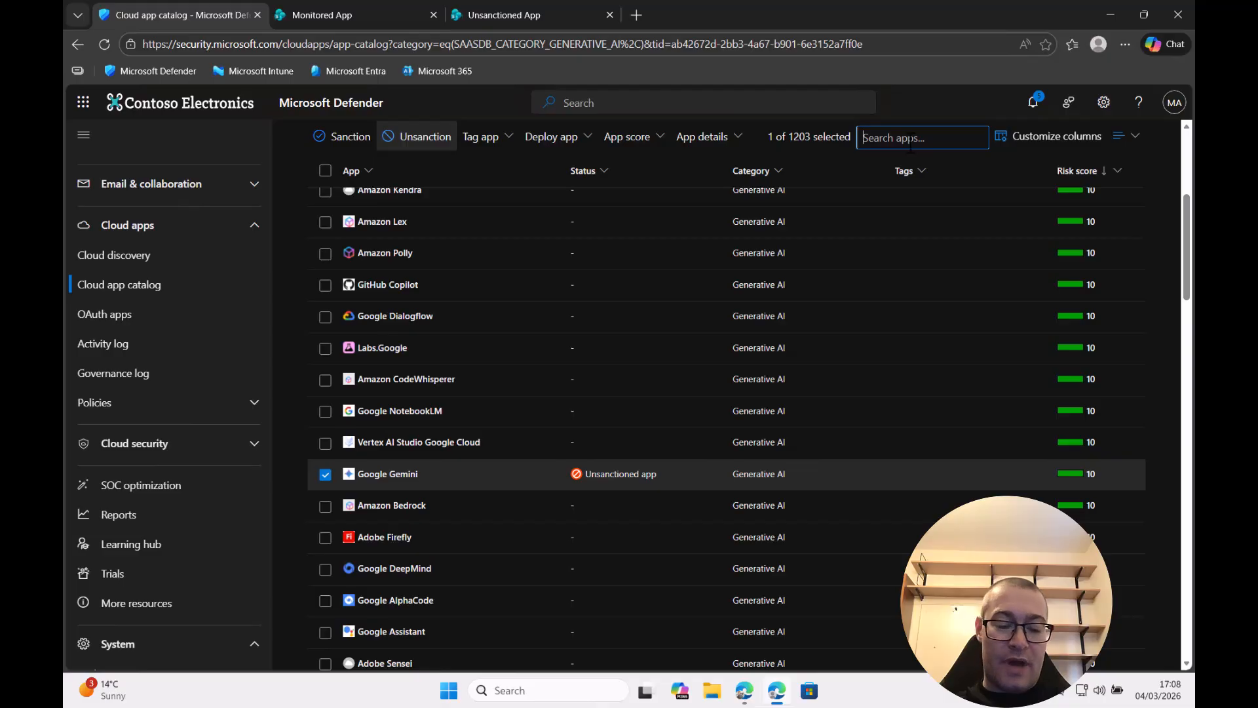
text(chatg)
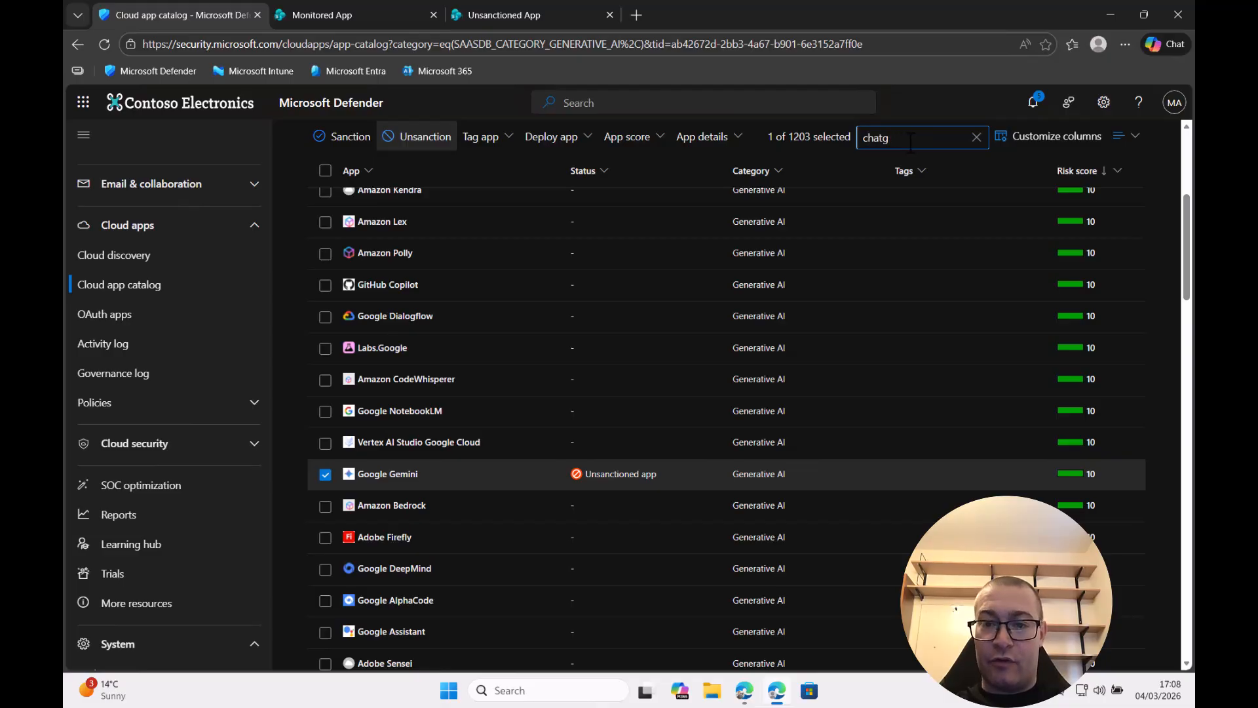
text(pt)
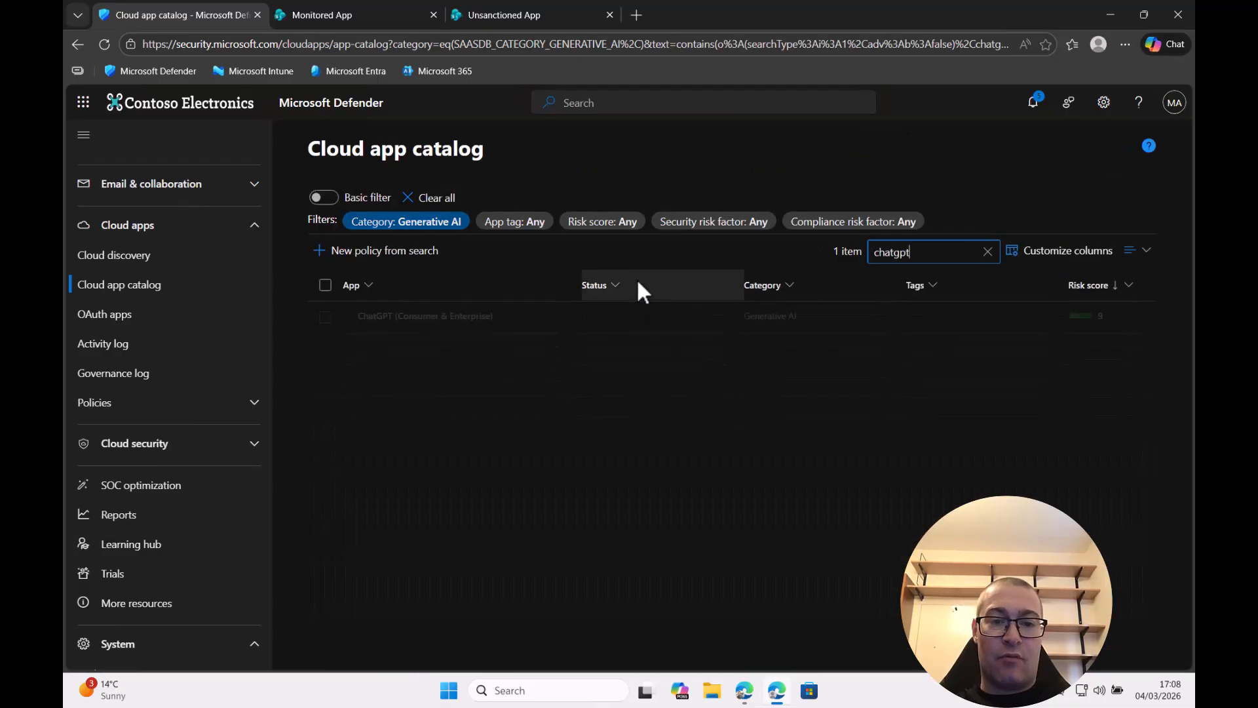
click(324, 317)
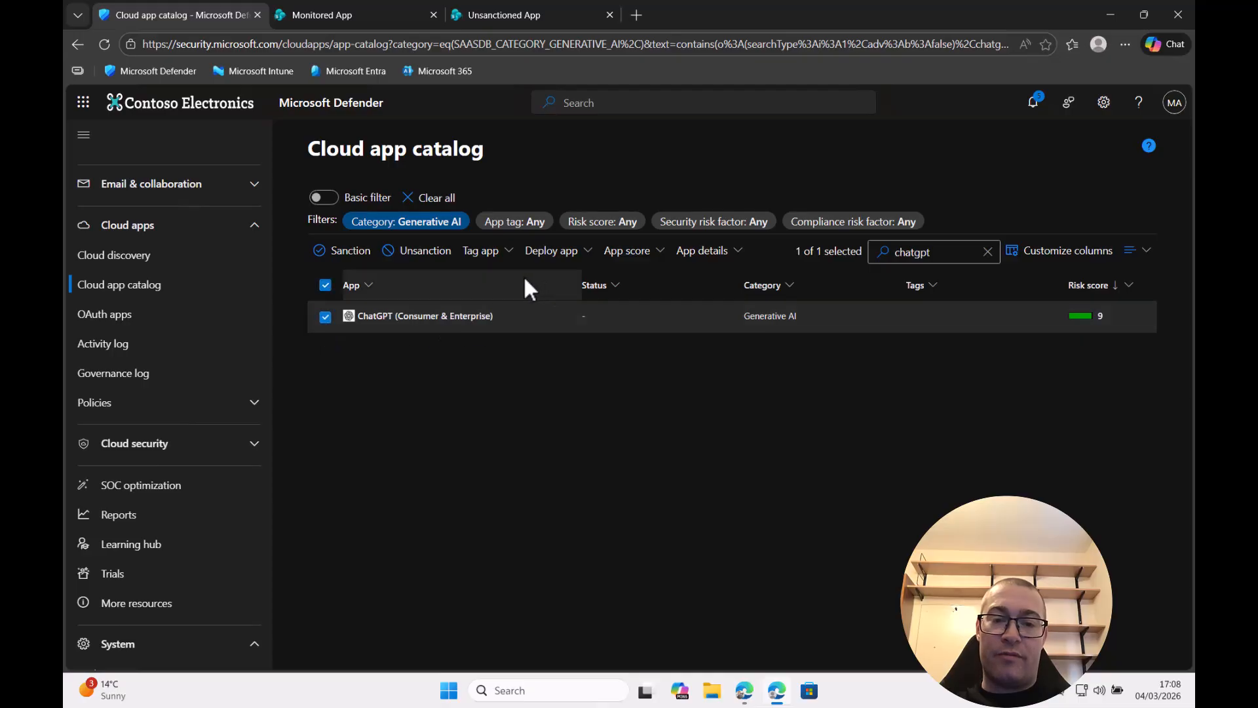
click(506, 256)
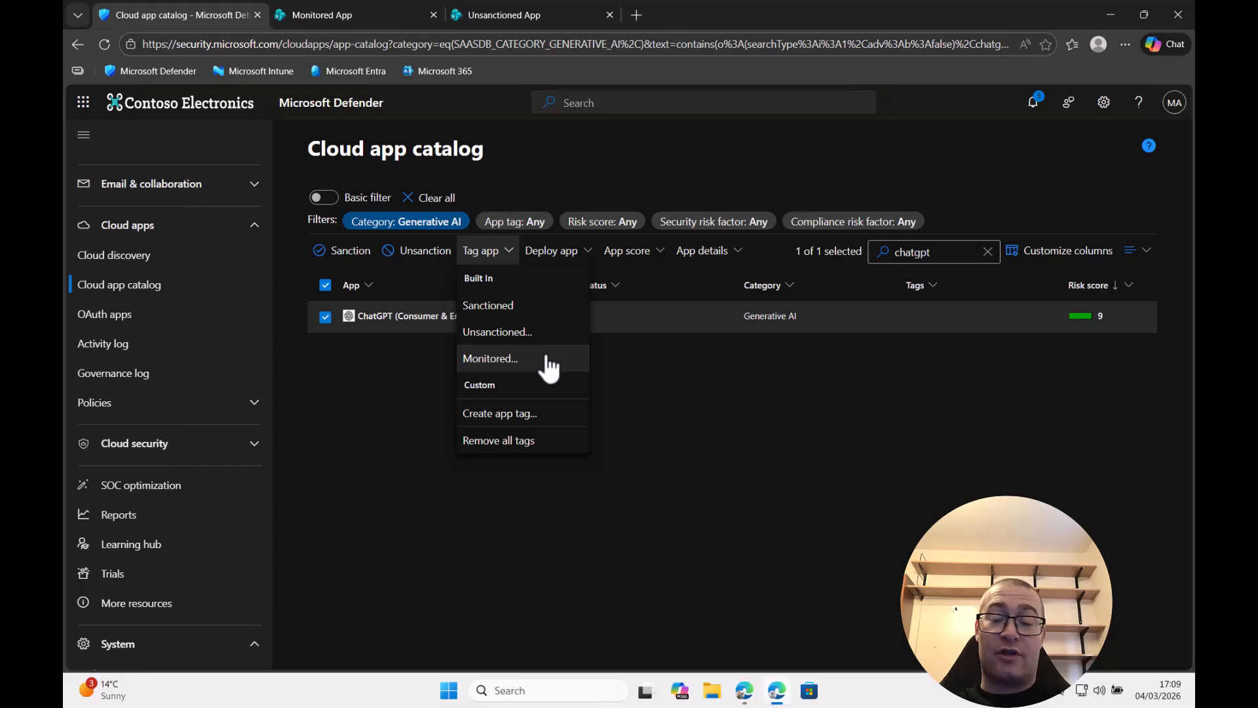
click(549, 359)
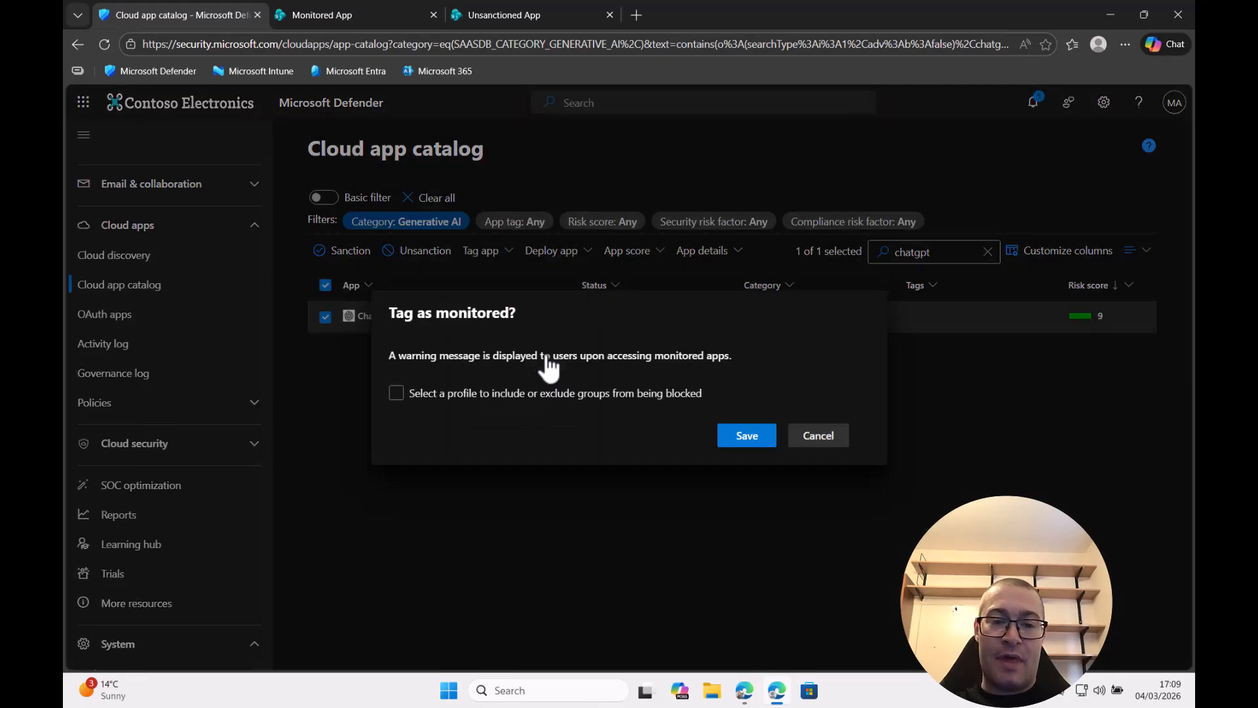
click(772, 434)
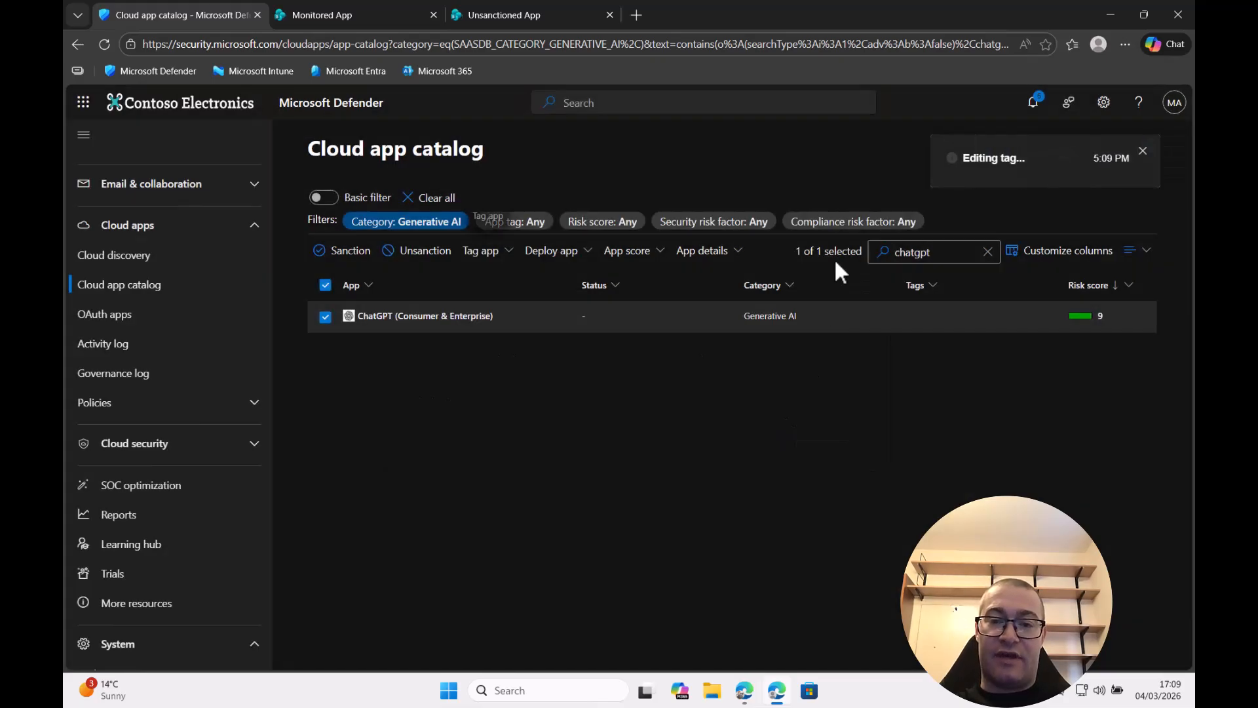
Search the catalog for claude, tag Anthropic Claude as sanctioned, and close its details
click(918, 251)
double_click(918, 251)
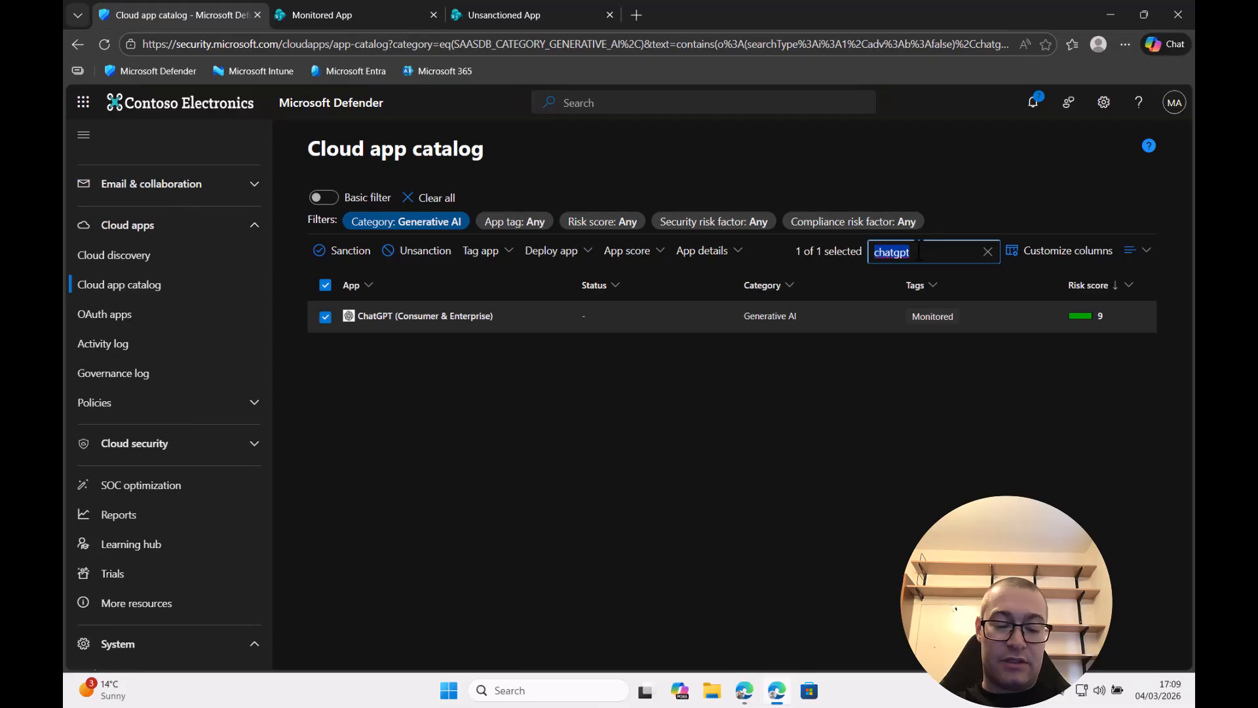
text(claude)
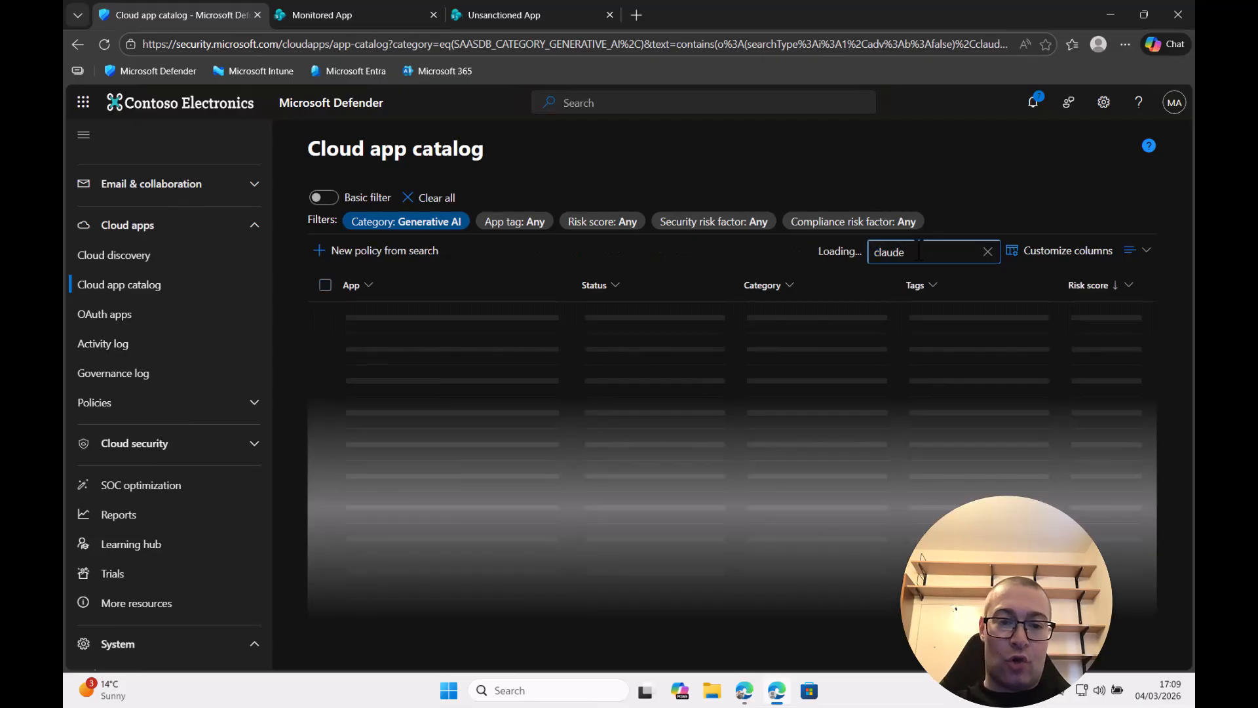
click(470, 327)
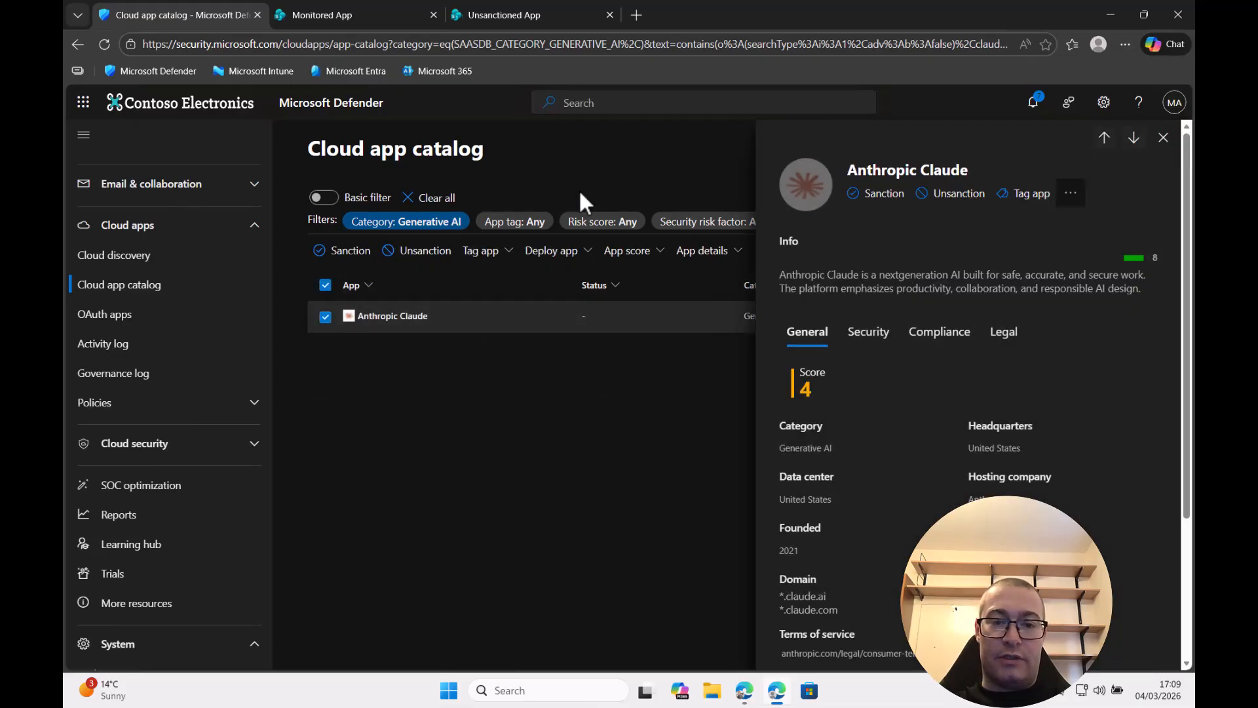
click(347, 253)
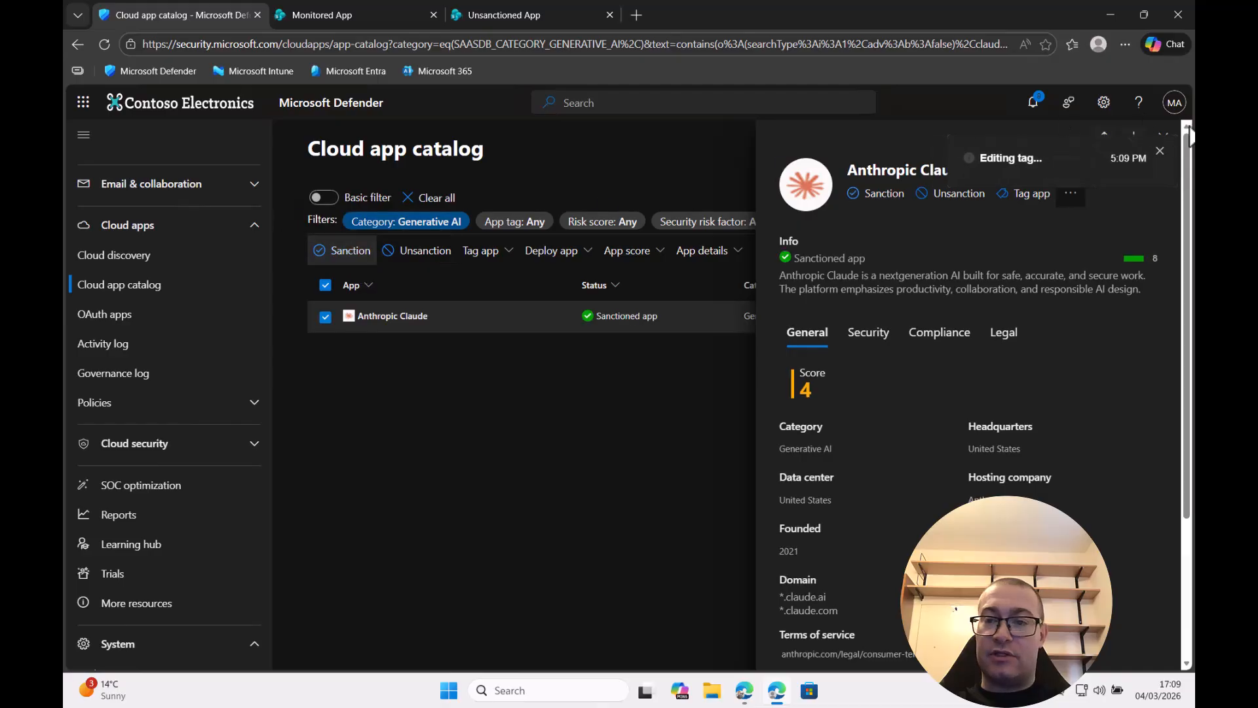
click(1159, 150)
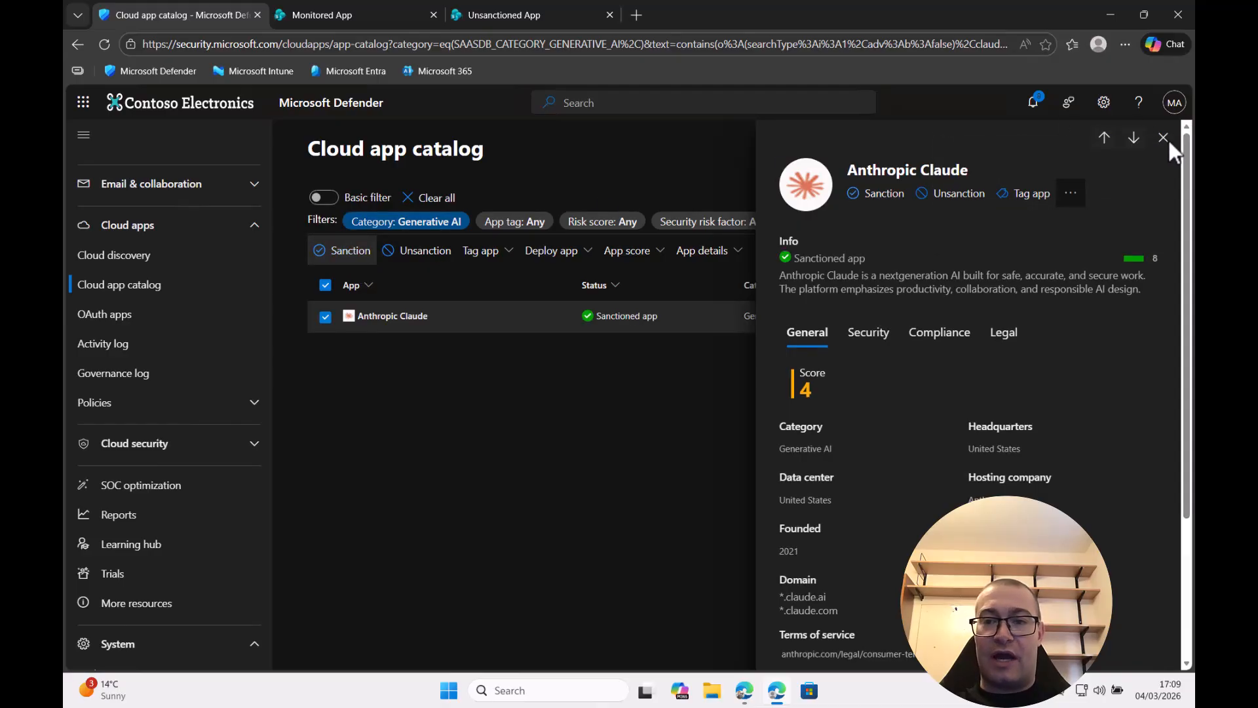
click(1163, 138)
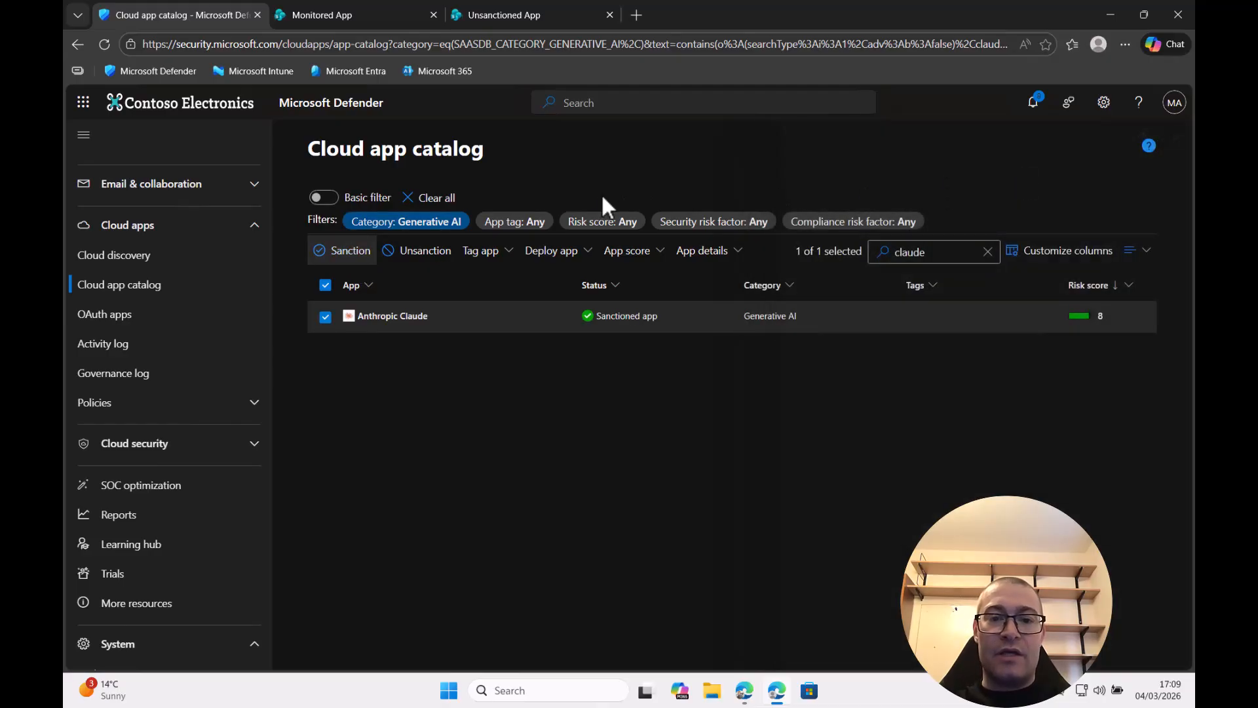
click(324, 318)
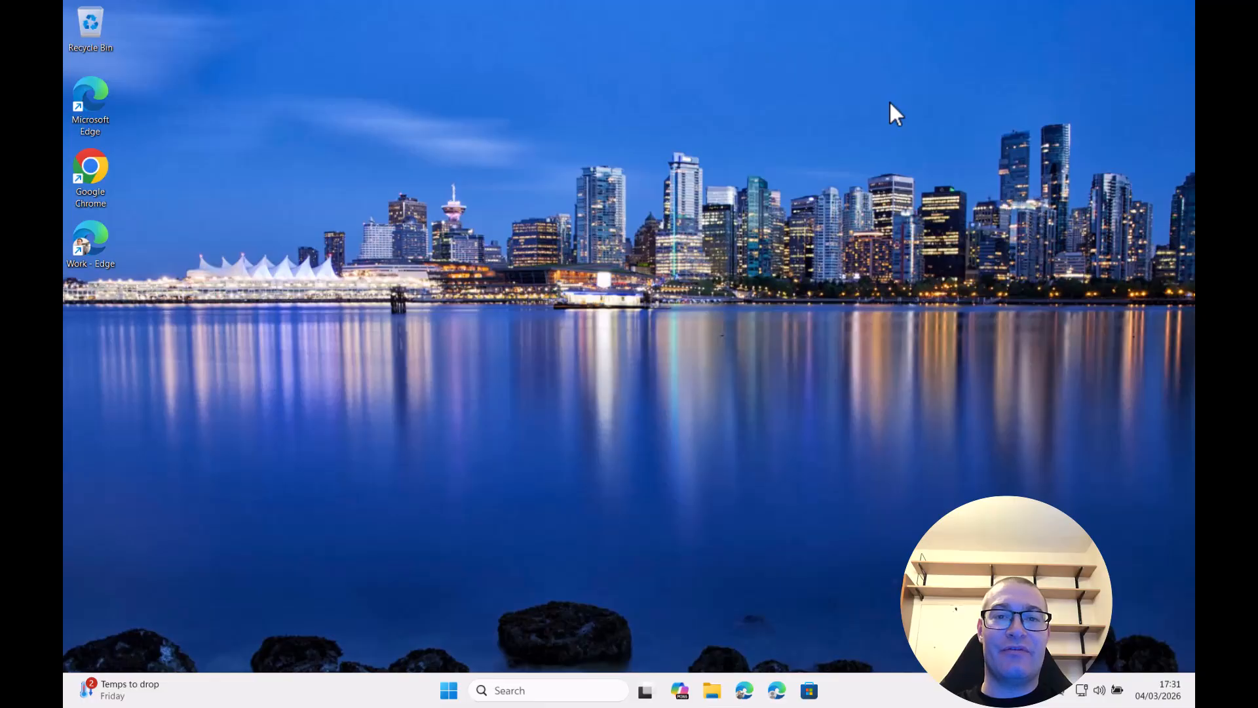
Switch to Microsoft Edge, test access to Google Gemini, and visit the support page linked from the block notice
click(745, 690)
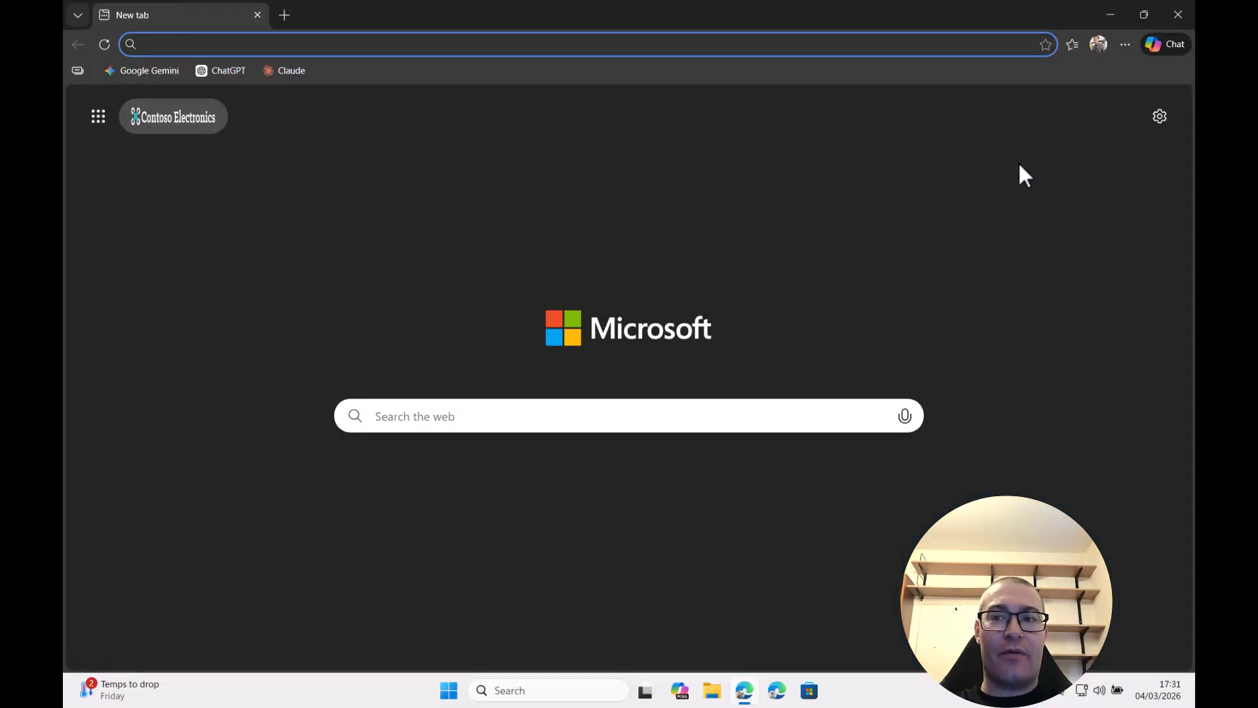
click(112, 71)
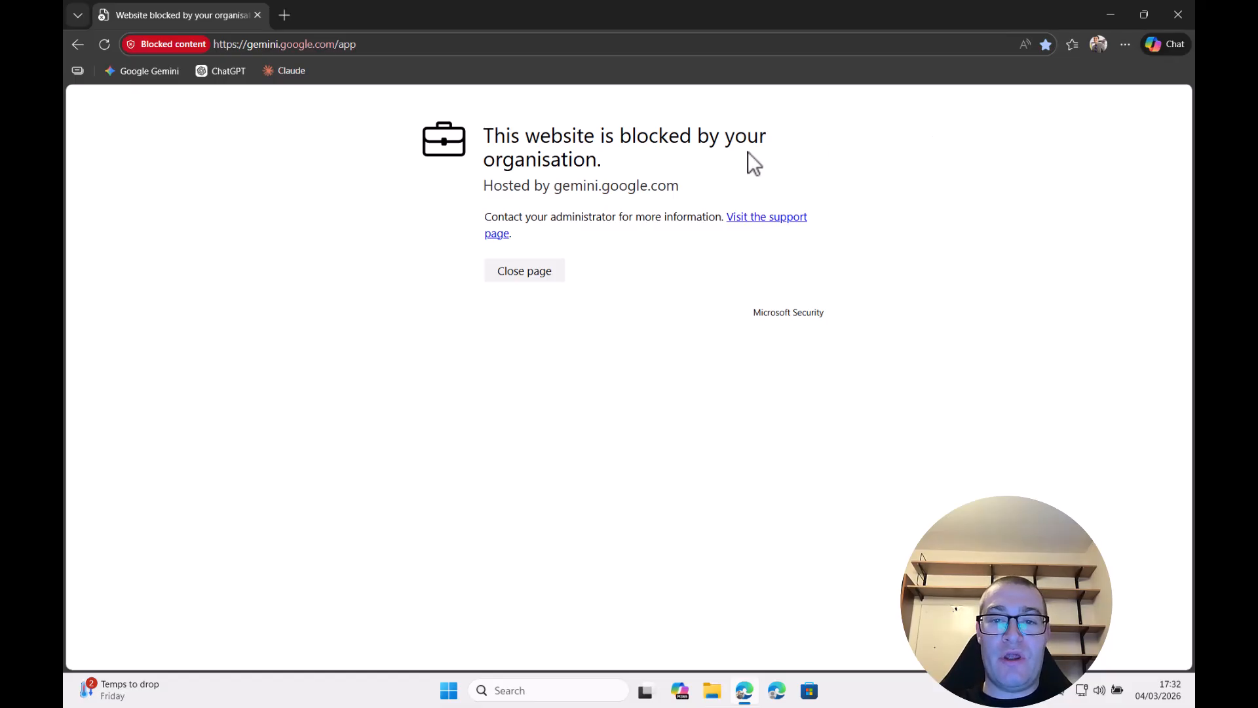
click(780, 217)
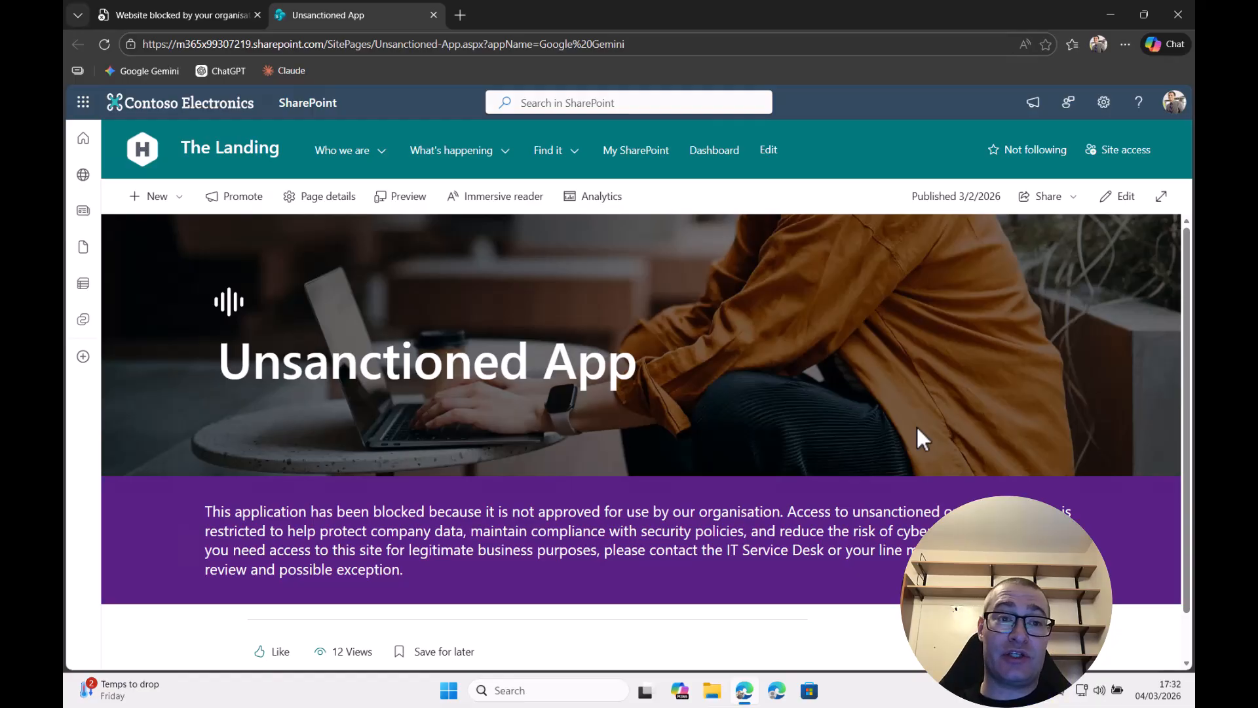
Open the ChatGPT favourite in a new tab and switch to it to test the monitored app
right_click(222, 71)
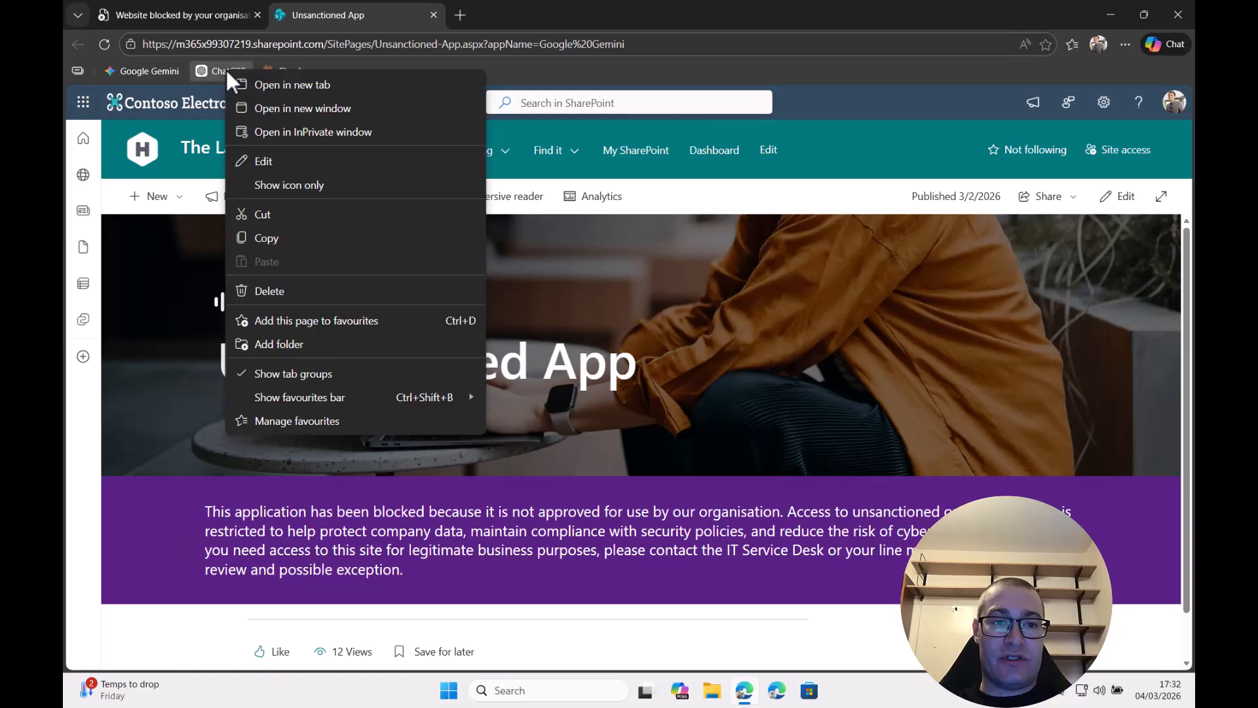
click(309, 93)
click(525, 14)
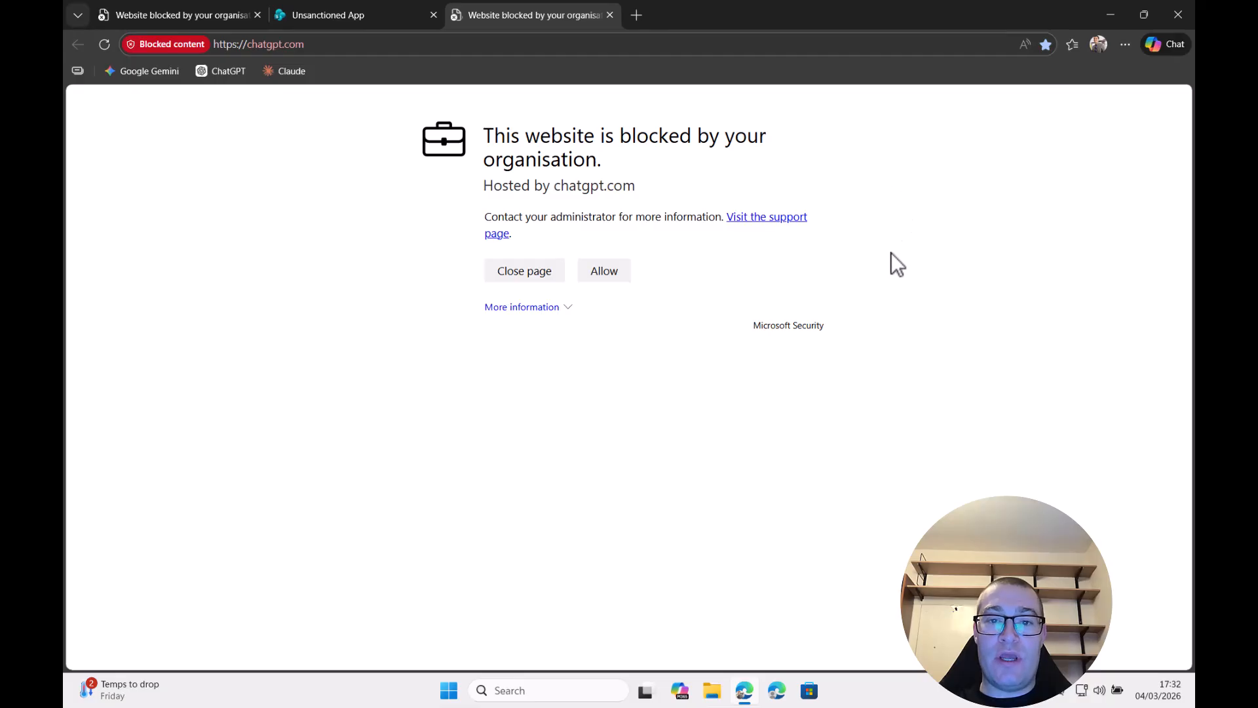
right_click(773, 218)
click(832, 231)
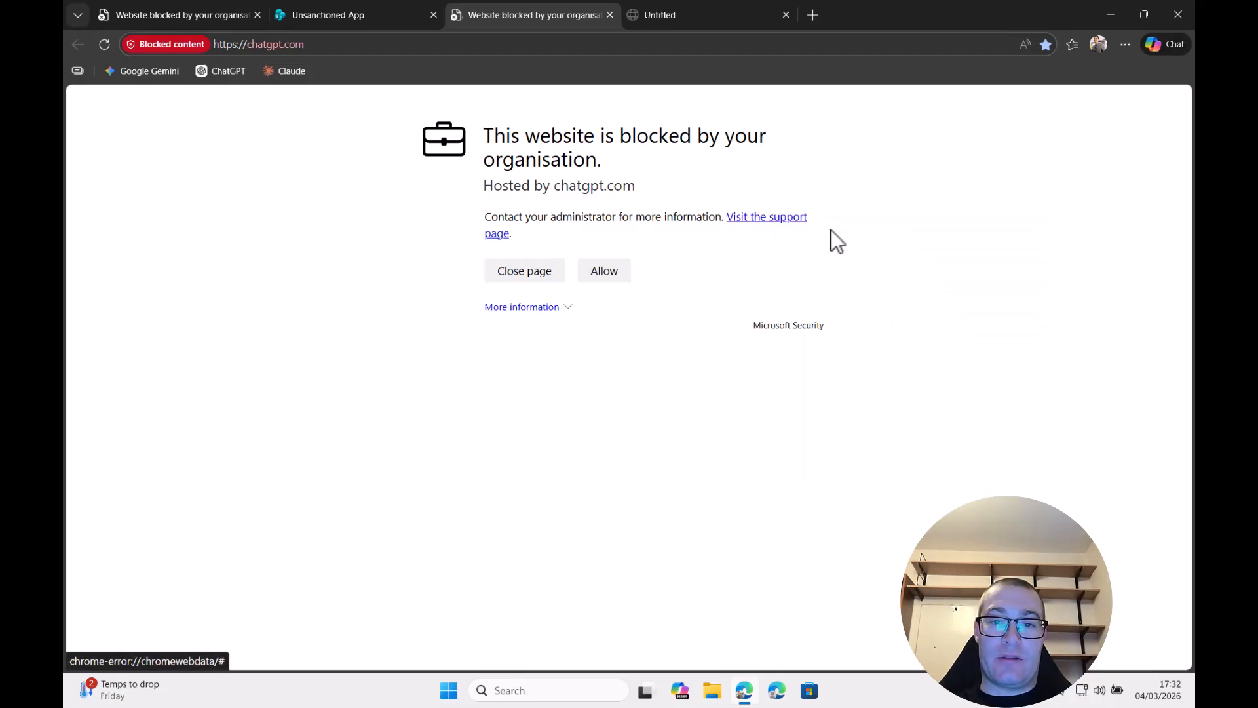
click(732, 19)
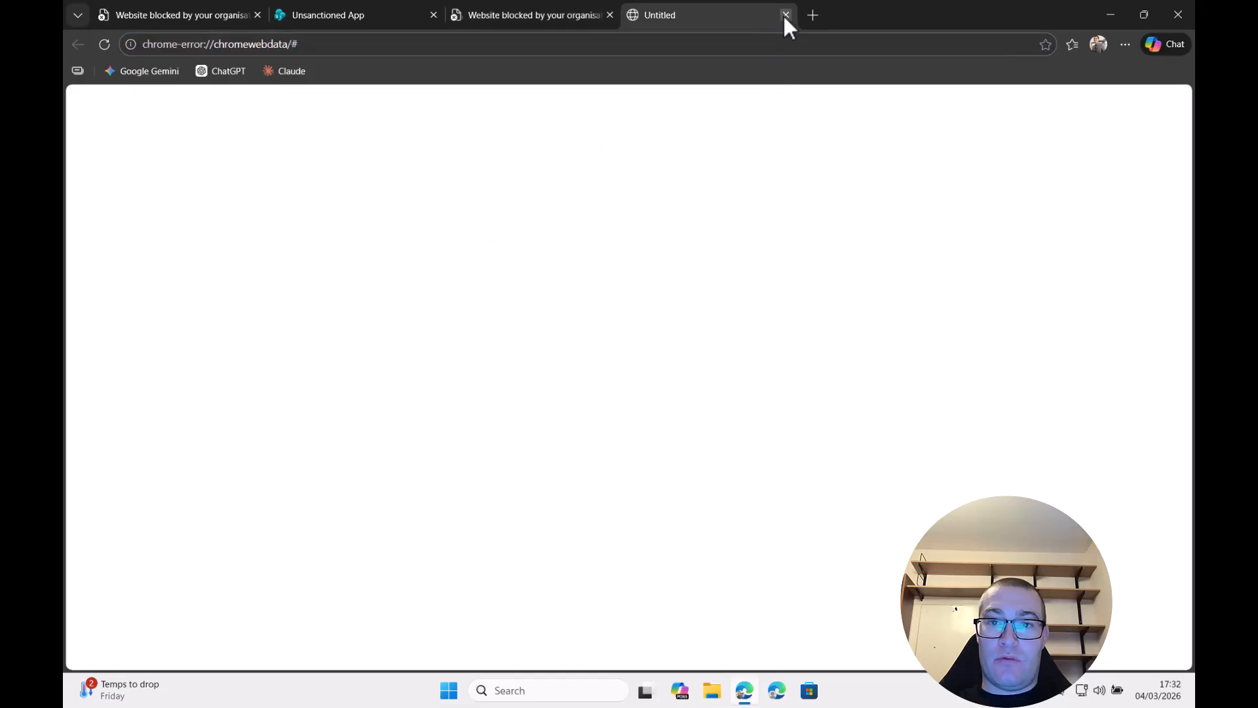
click(786, 15)
Visit the support page linked from the ChatGPT notice, close it, and allow access to ChatGPT
click(770, 221)
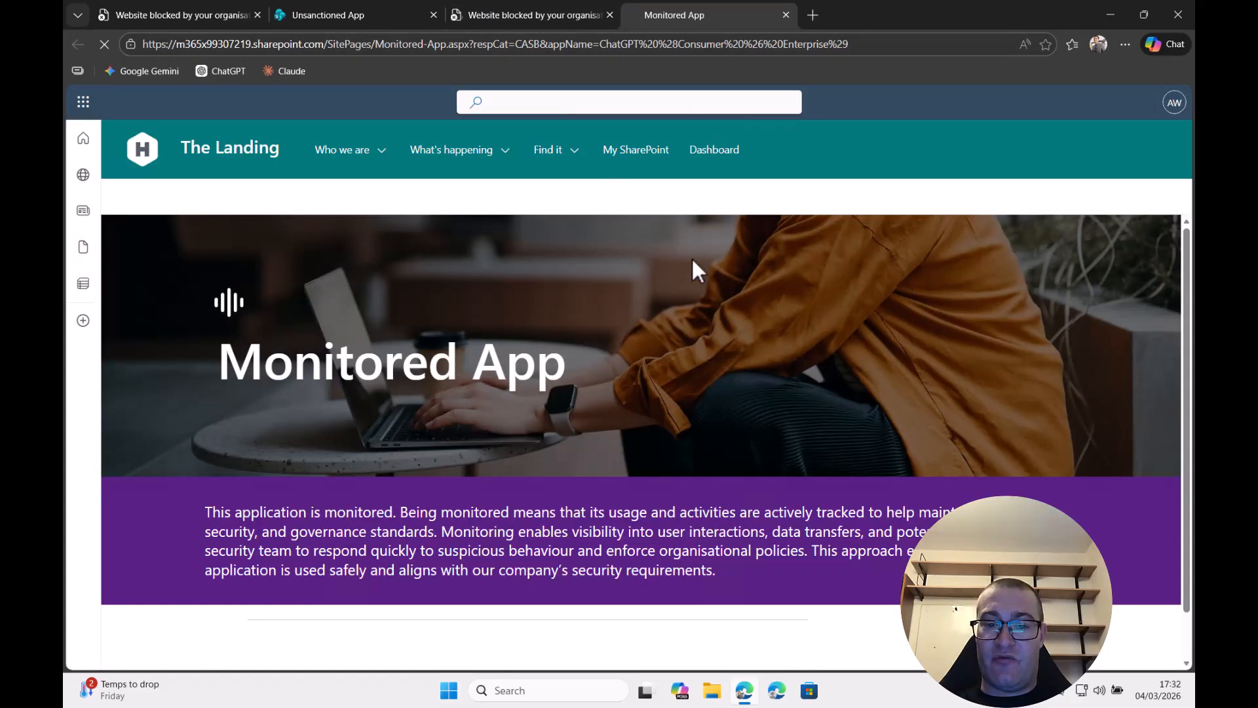
click(787, 14)
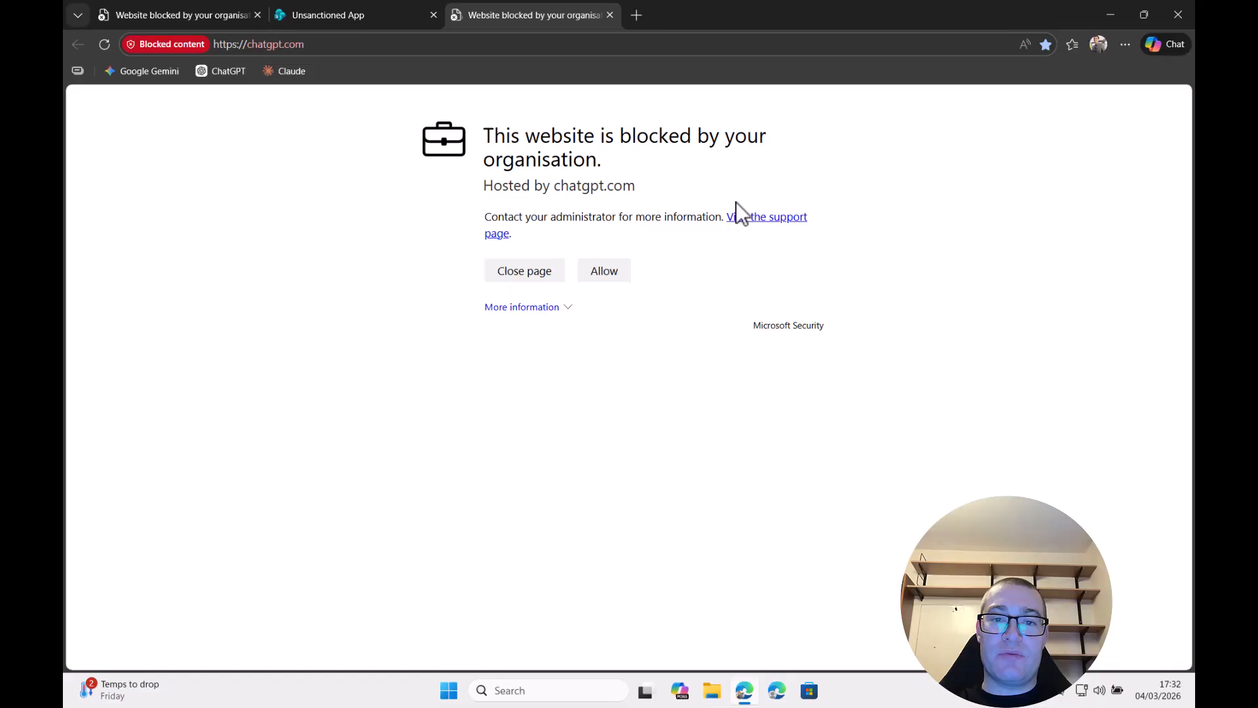
click(612, 283)
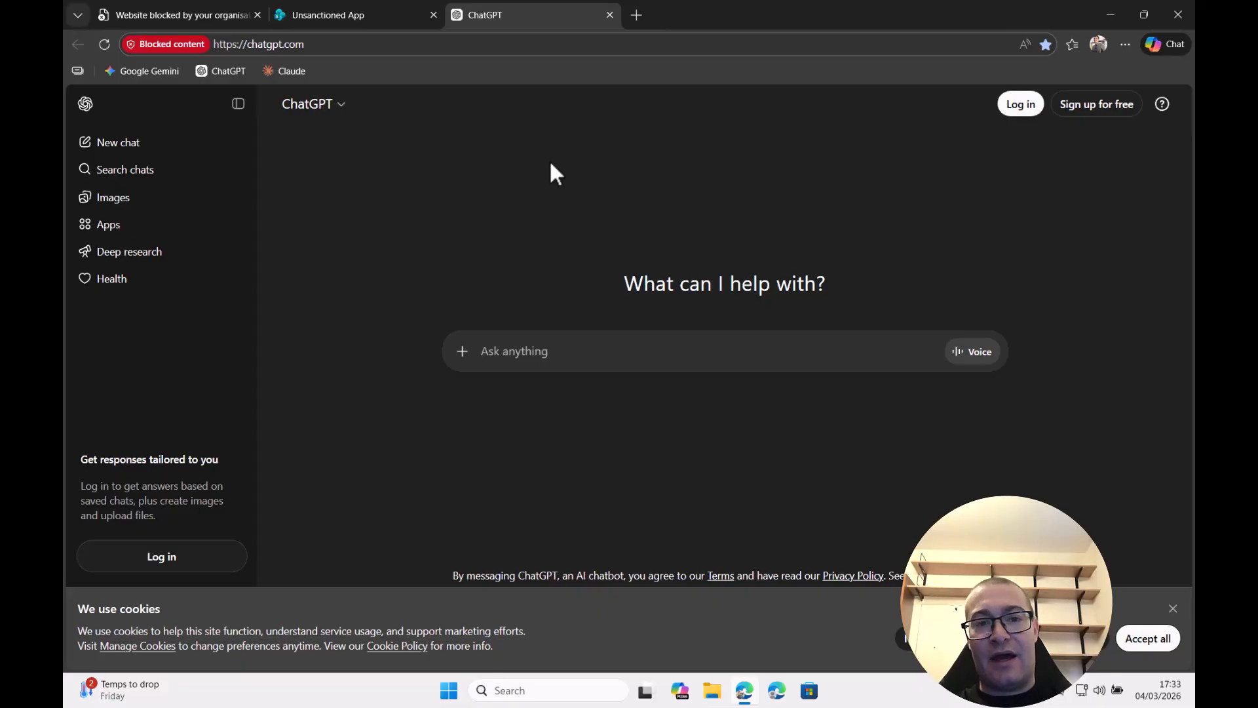
Open the Claude favourite in a new tab and switch to it to test the sanctioned app
right_click(287, 71)
click(367, 76)
click(725, 13)
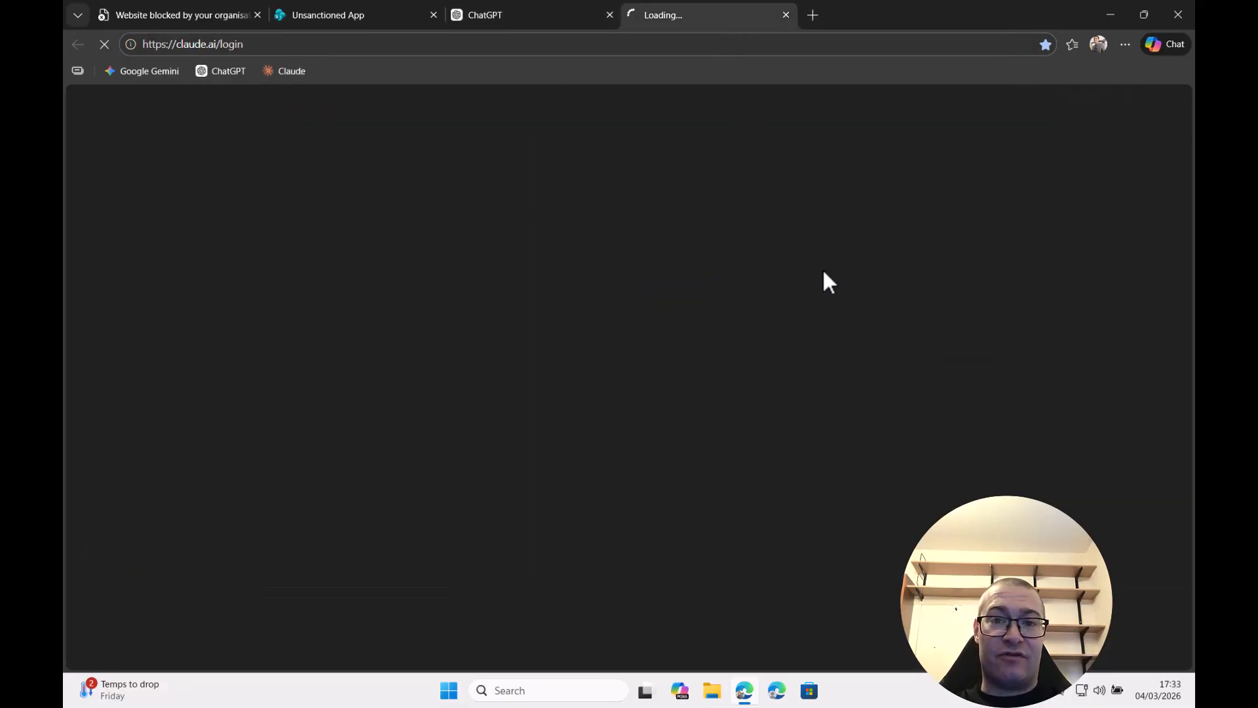